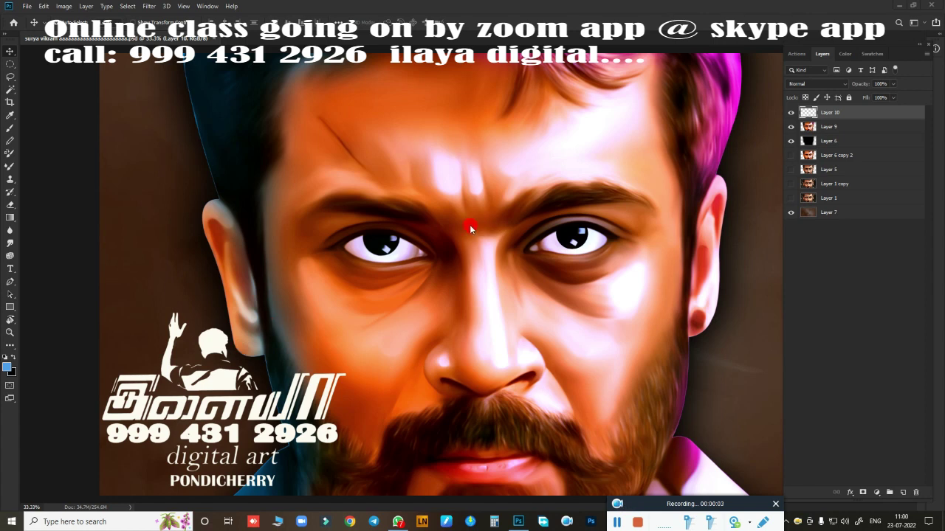
Hide Layer 6, painted Layer 9 and the Layer 10 logo, and show Layer 1
scroll(477, 200, up, 1)
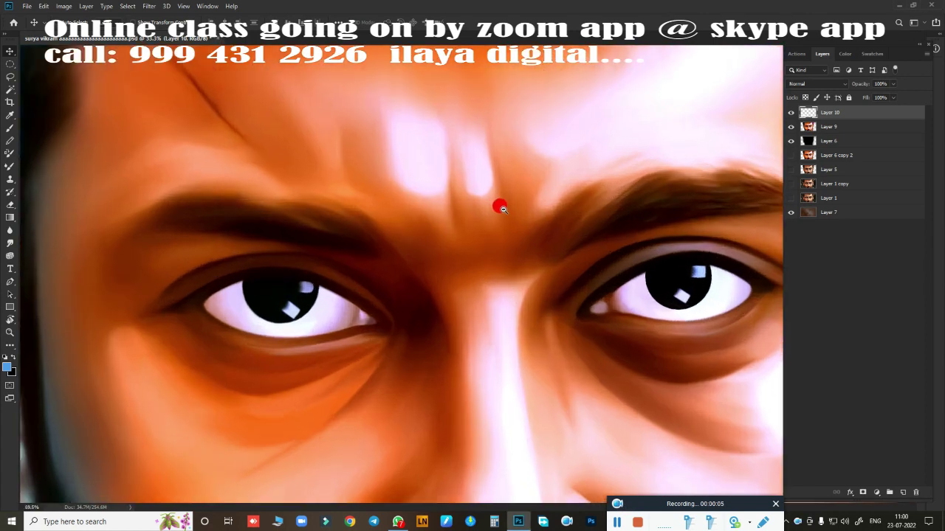
scroll(497, 205, up, 1)
scroll(506, 196, down, 2)
scroll(531, 229, down, 3)
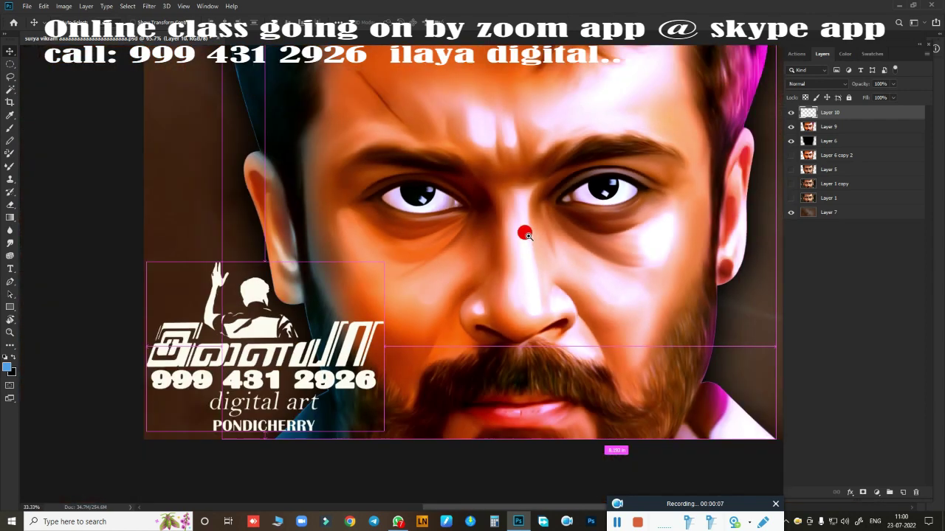
scroll(520, 210, up, 1)
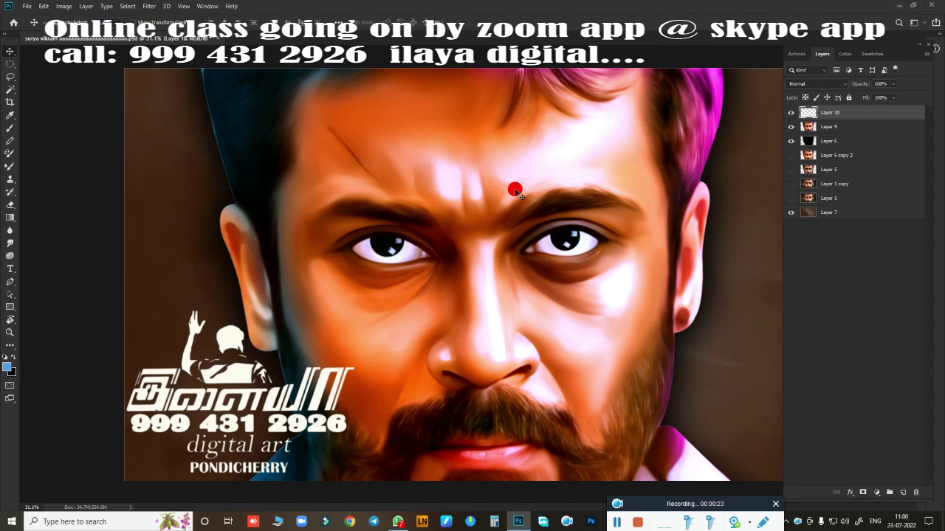
click(791, 140)
click(790, 126)
click(790, 198)
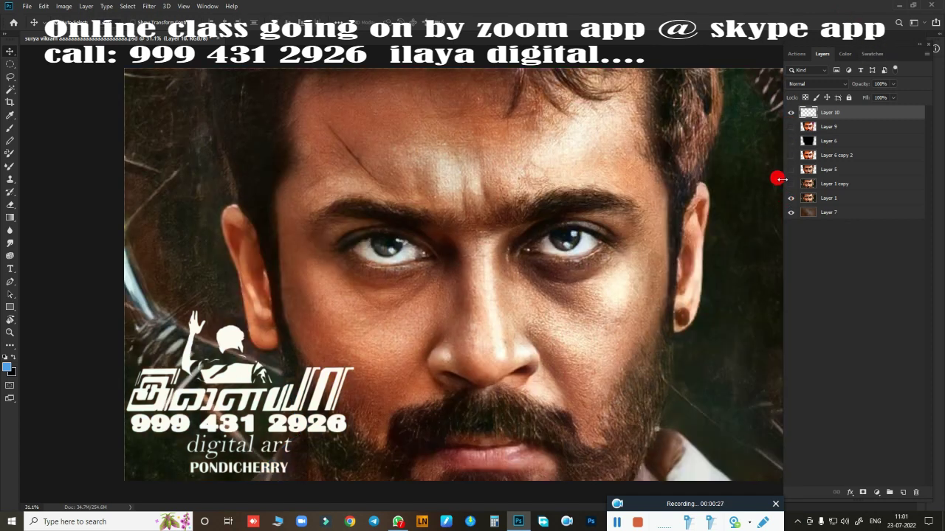
click(789, 113)
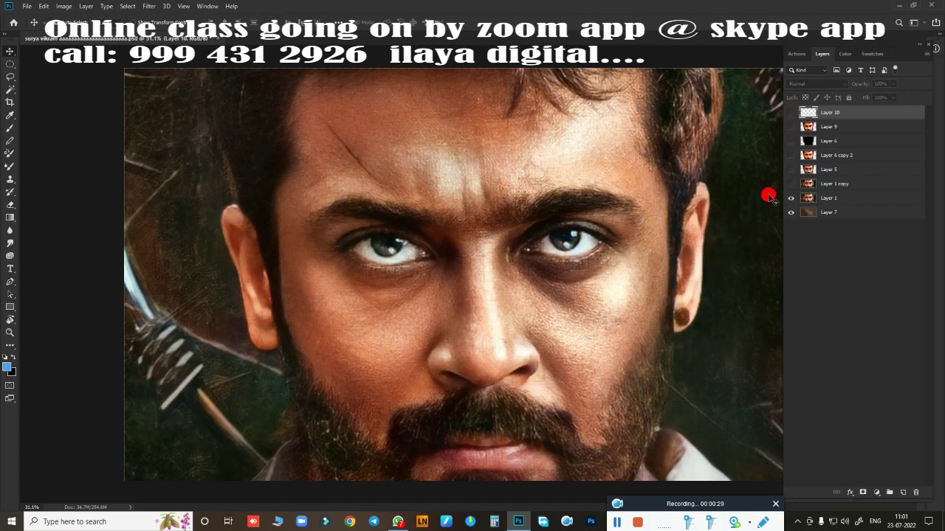
Compare Layer 9 against the photo, then show Layer 1 copy and the smoother Layer 5
click(789, 127)
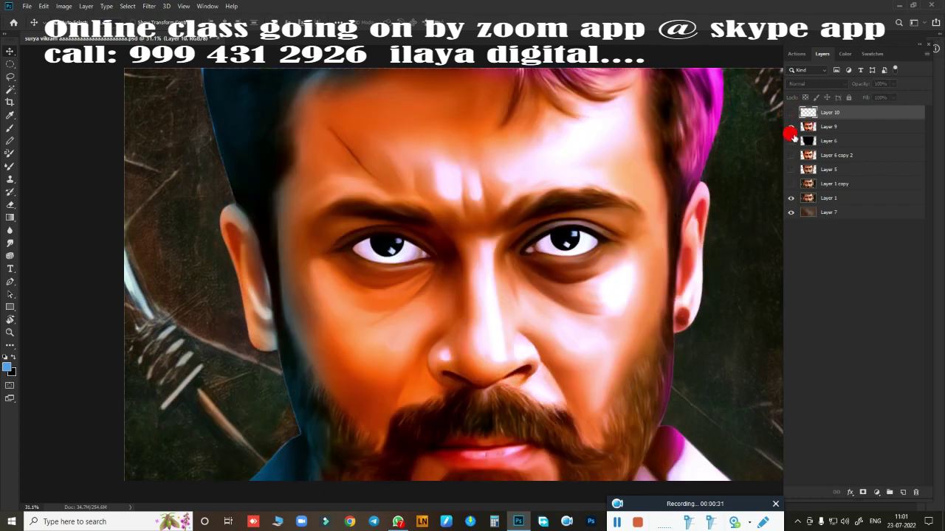
click(788, 128)
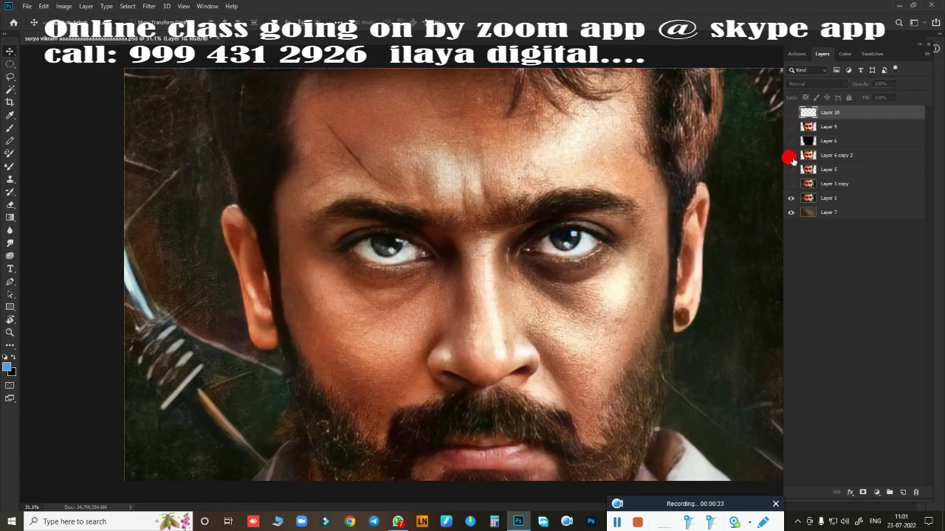
click(790, 127)
click(789, 126)
click(789, 184)
click(791, 169)
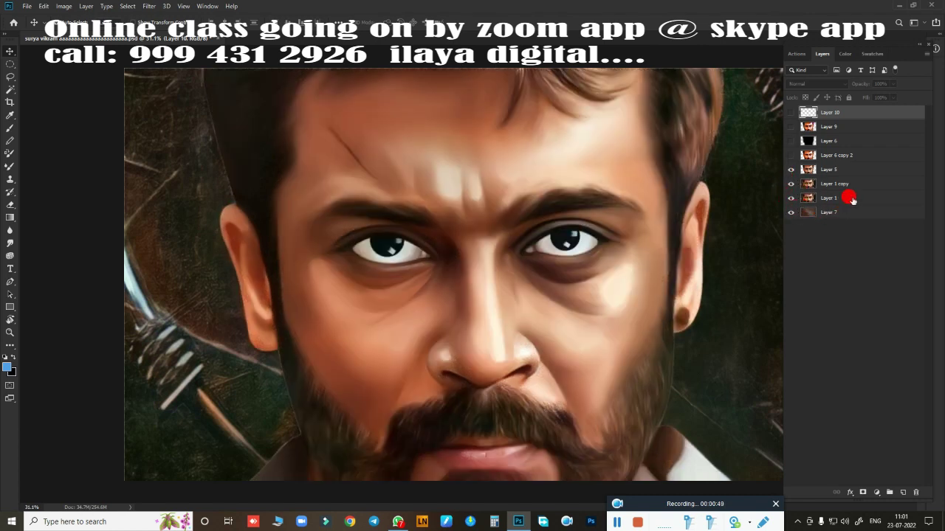
Add a new Layer 11, reorder it in the stack, and fill it with 50% Gray
click(903, 491)
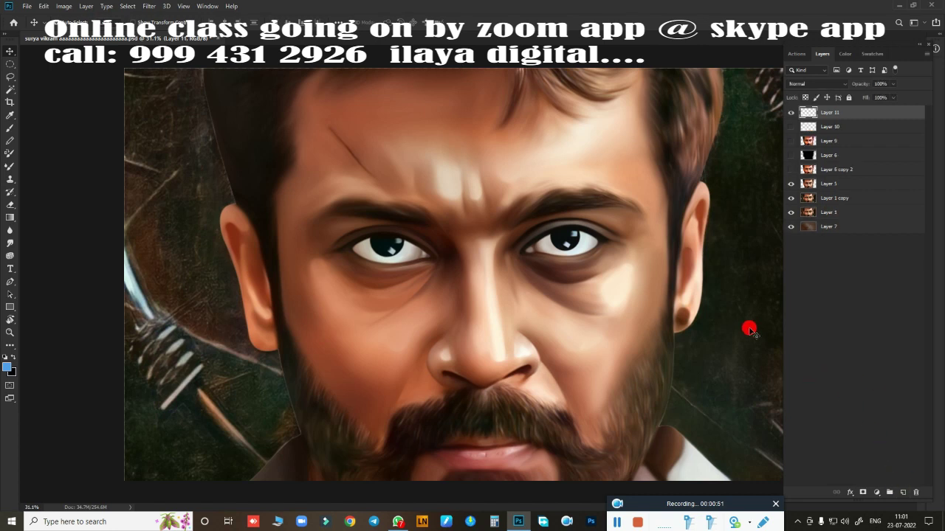
key(ctrl+bracketleft)
key(ctrl+bracketleft)
key(ctrl+bracketleft)
key(ctrl+bracketleft)
key(ctrl+bracketleft)
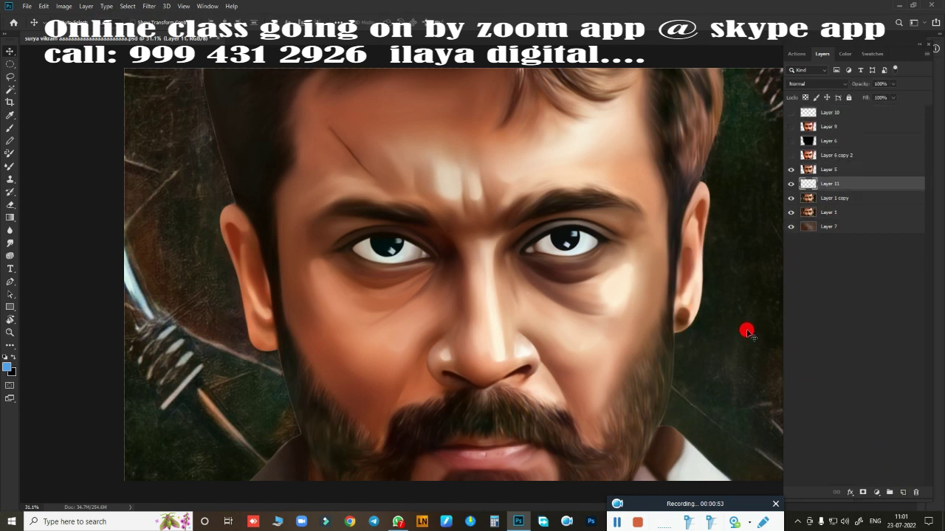
key(ctrl+bracketleft)
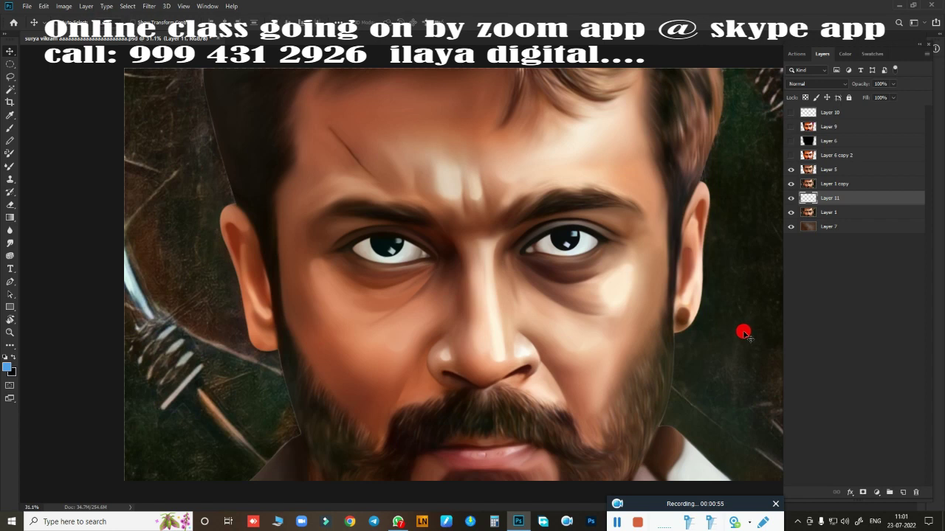
key(ctrl+bracketright)
key(shift+F5)
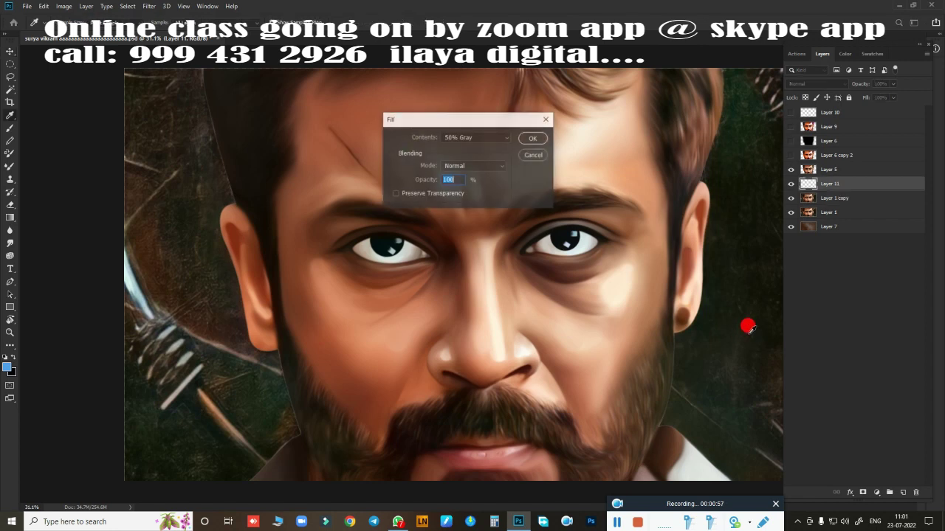
key(Return)
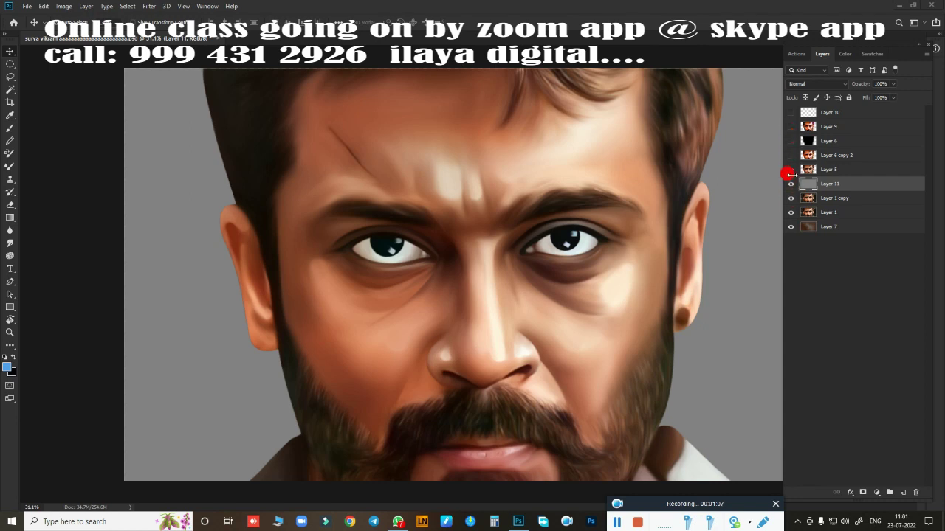
Move Layer 11 below Layer 1 copy and hide the painted Layer 5
click(791, 170)
click(790, 170)
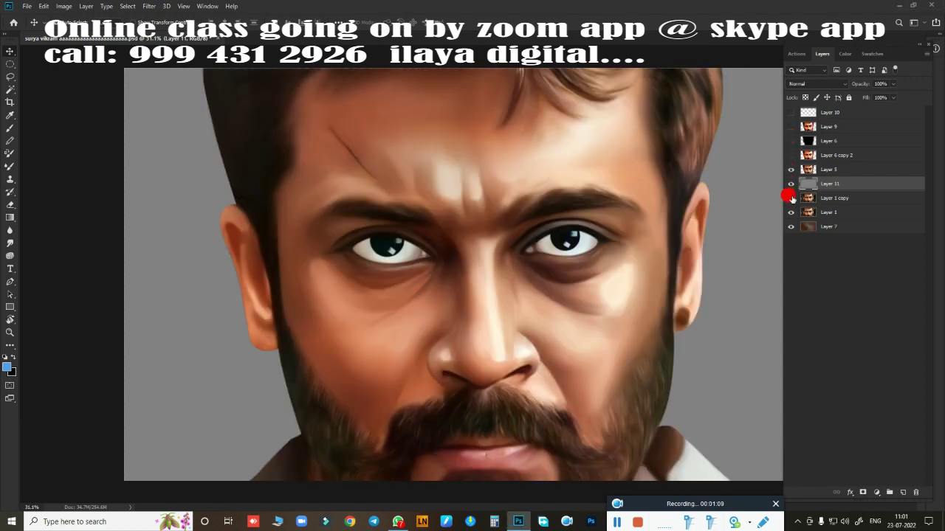
click(837, 199)
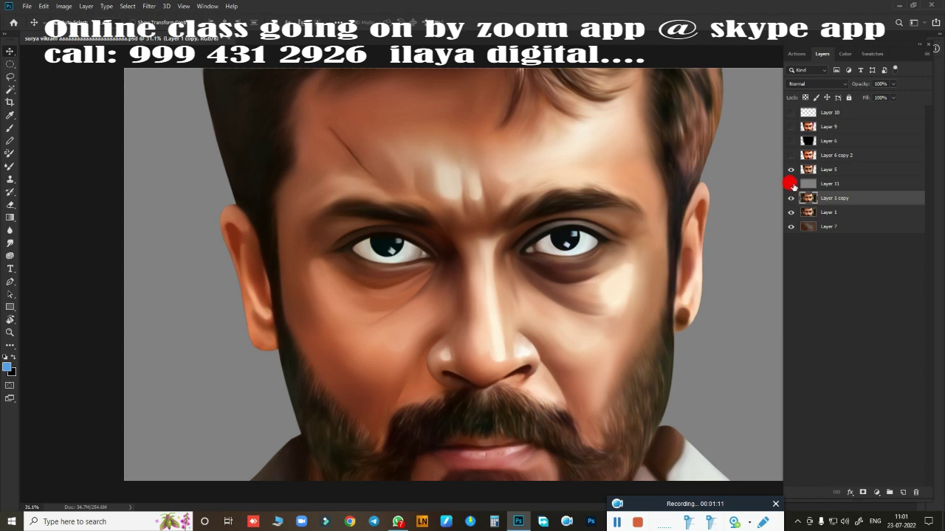
click(828, 183)
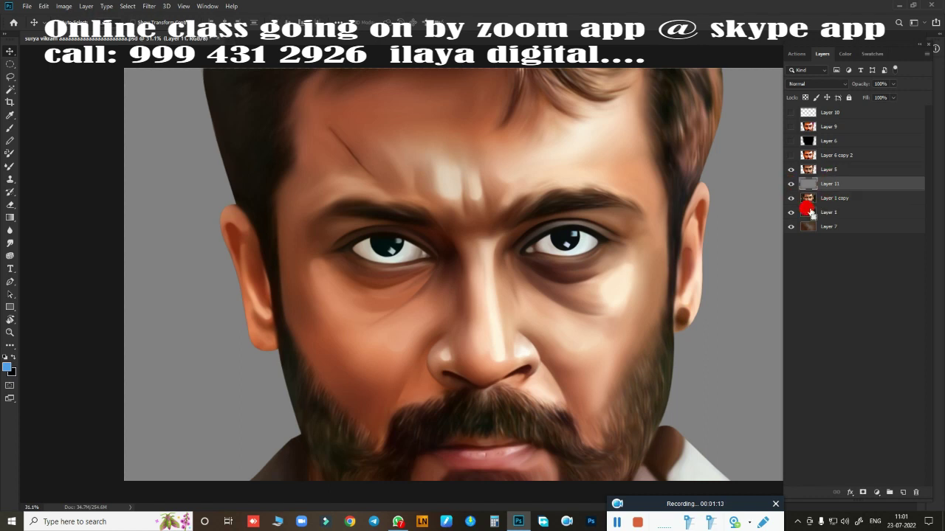
key(ctrl+bracketleft)
click(791, 170)
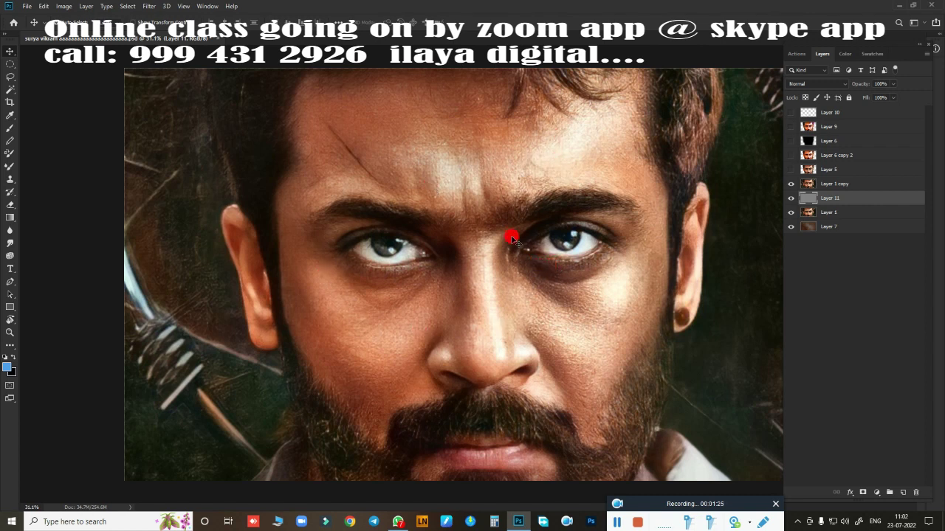
Switch to the Brush tool and browse the brush presets
key(b)
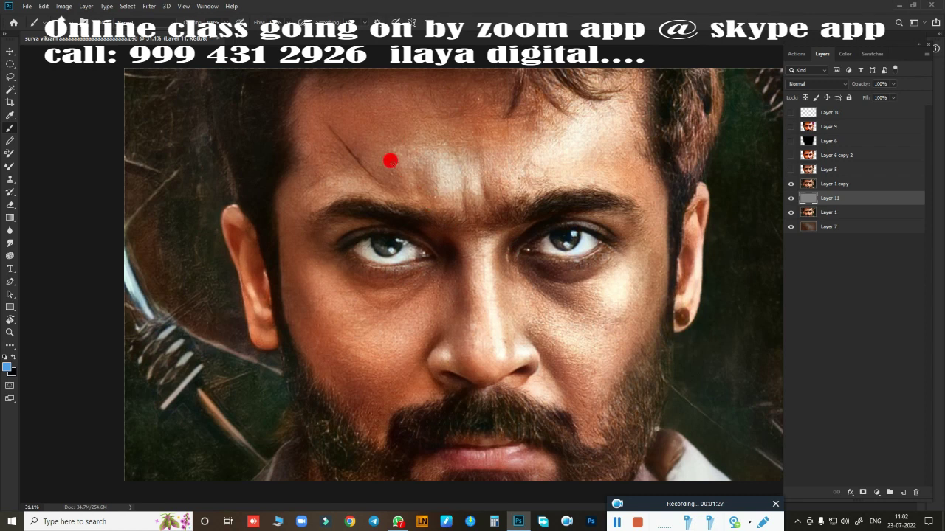
right_click(400, 194)
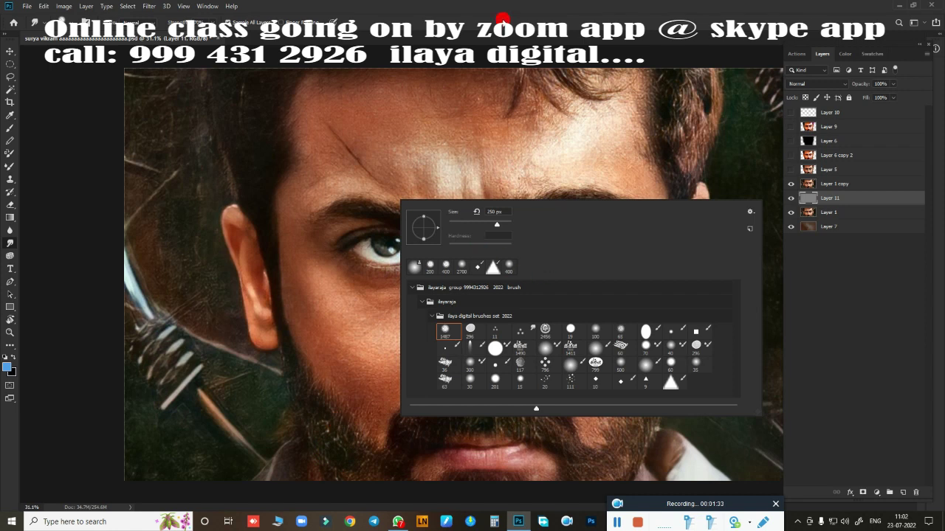
click(502, 18)
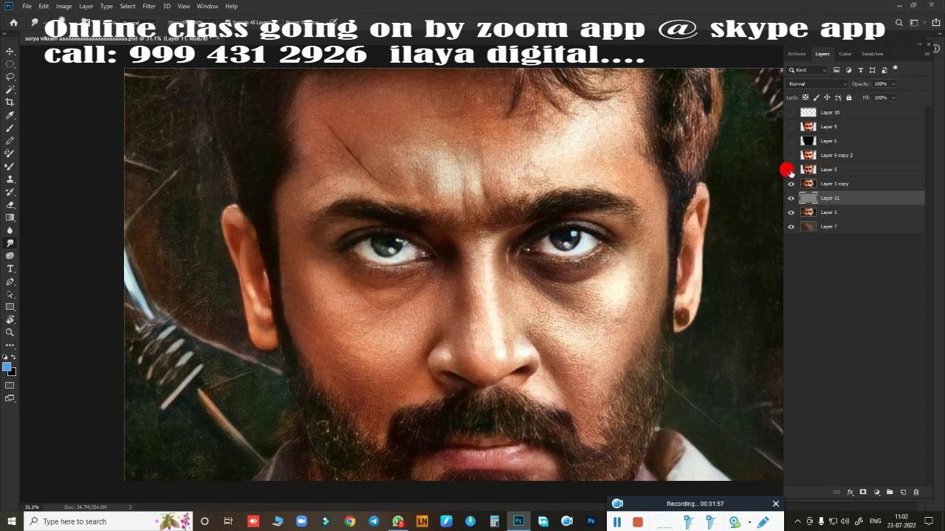
Add an empty Layer 12 and move it directly above Layer 1 copy
click(790, 171)
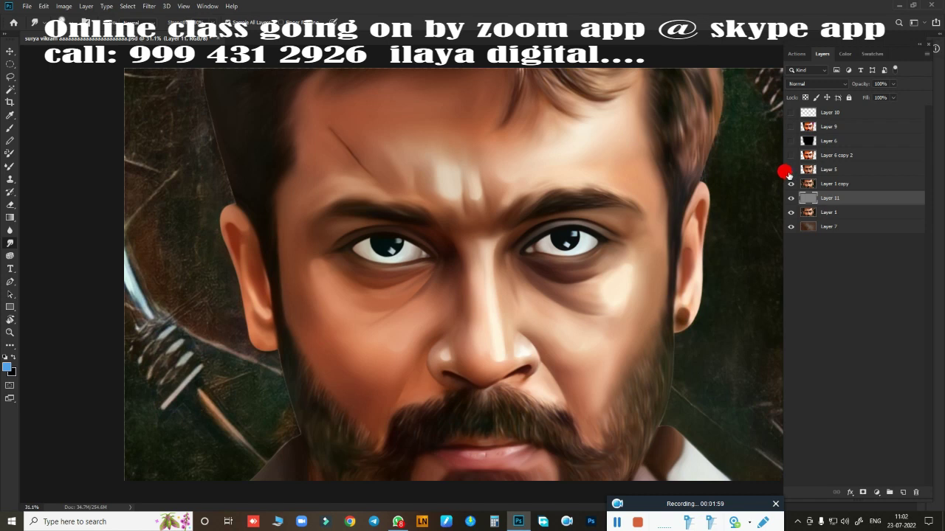
click(789, 171)
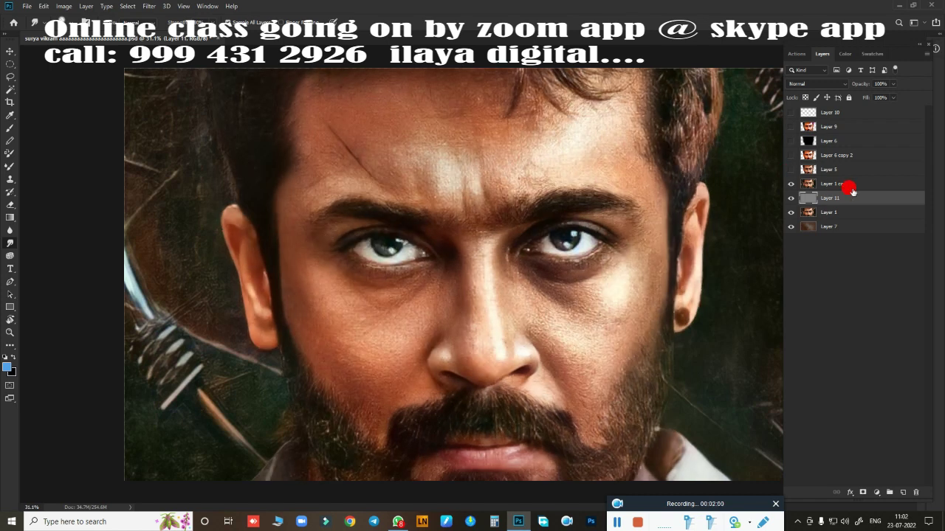
click(902, 492)
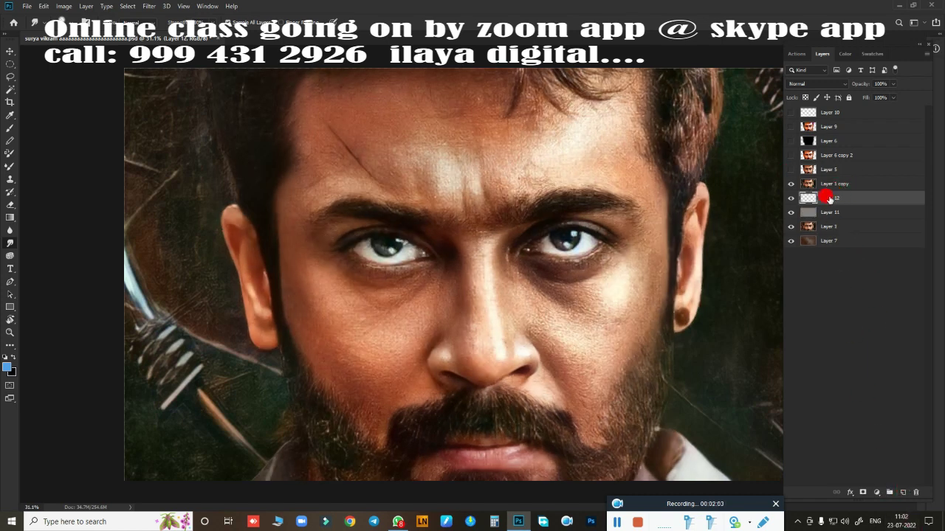
key(ctrl+bracketright)
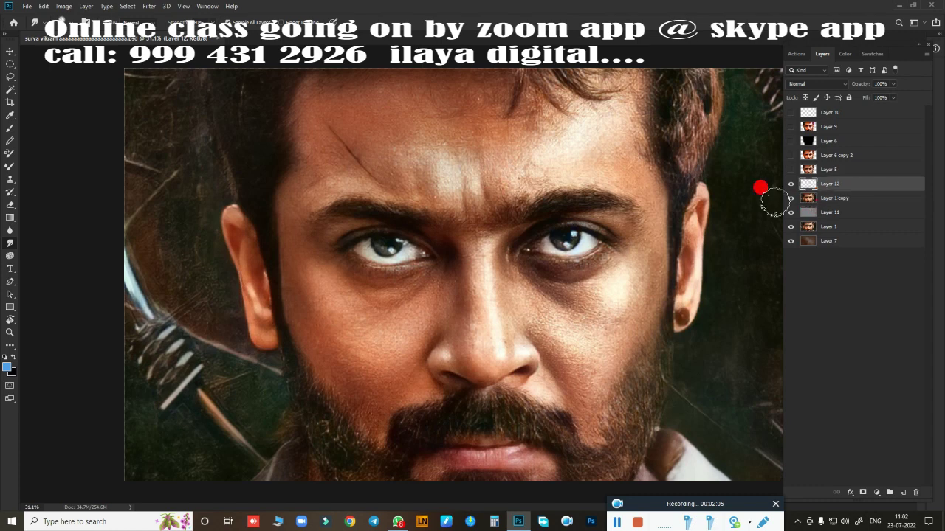
Zoom onto the nose with a smaller brush, highlighting the tip and blending the nostril edge on Layer 12
mouse_move(492, 275)
mouse_down()
mouse_move(436, 241)
mouse_move(468, 248)
mouse_up()
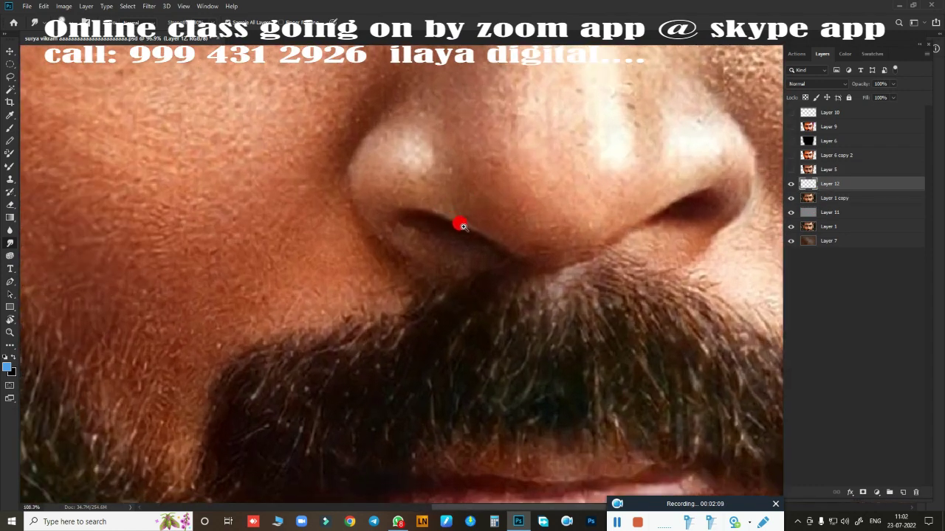
scroll(390, 165, up, 3)
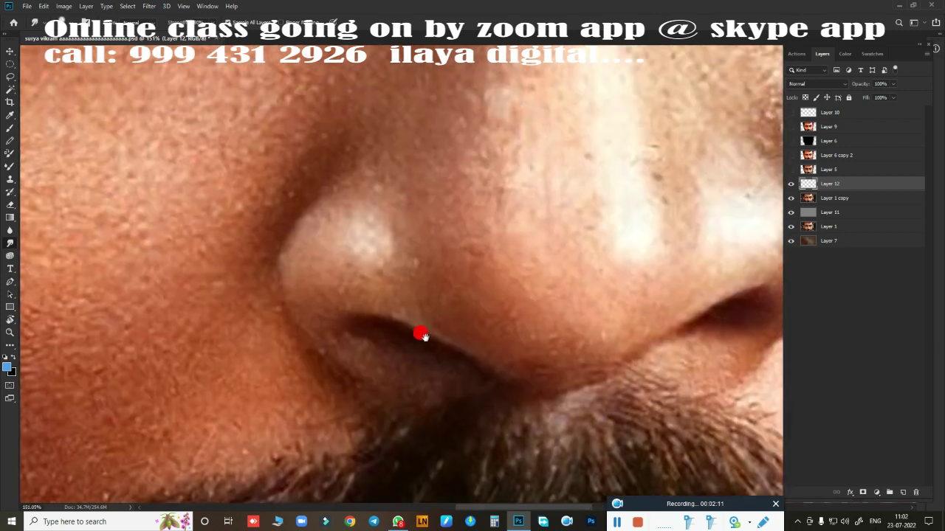
key(bracketleft)
key(bracketleft)
key(bracketleft)
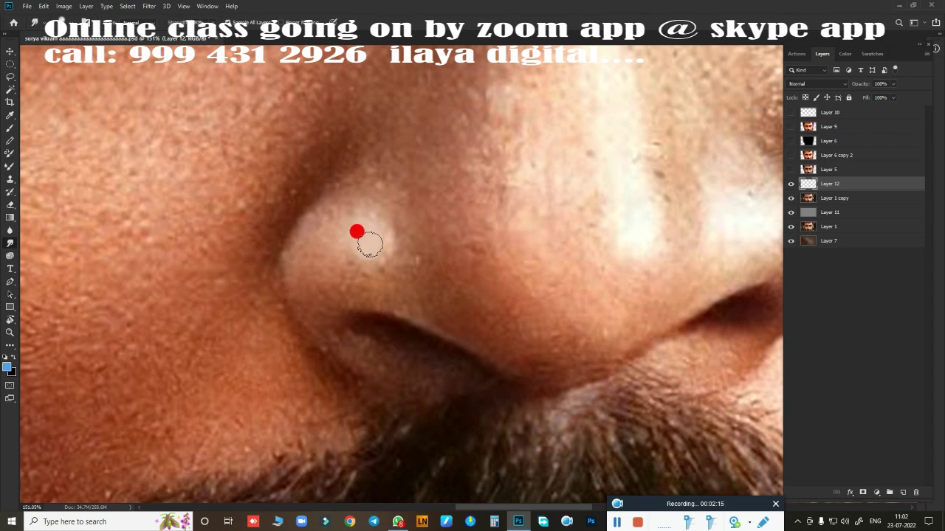
click(372, 242)
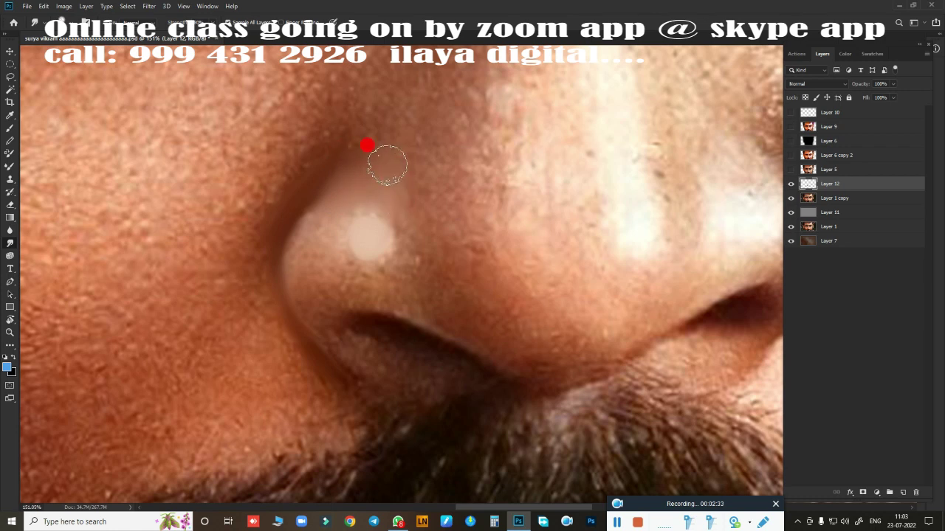
mouse_move(326, 292)
mouse_down()
mouse_move(318, 316)
mouse_move(377, 373)
mouse_move(308, 309)
mouse_move(320, 194)
mouse_move(333, 197)
mouse_move(301, 252)
mouse_move(359, 270)
mouse_move(344, 211)
mouse_move(331, 224)
mouse_move(330, 257)
mouse_move(350, 284)
mouse_up()
mouse_move(327, 205)
mouse_down()
mouse_move(303, 276)
mouse_move(367, 373)
mouse_move(436, 253)
mouse_move(399, 203)
mouse_move(375, 232)
mouse_move(366, 228)
mouse_move(379, 274)
mouse_move(424, 236)
mouse_move(451, 242)
mouse_move(442, 160)
mouse_move(435, 195)
mouse_move(476, 264)
mouse_move(484, 251)
mouse_move(441, 190)
mouse_move(434, 153)
mouse_move(459, 273)
mouse_move(449, 291)
mouse_move(344, 274)
mouse_move(437, 272)
mouse_move(369, 228)
mouse_move(370, 240)
mouse_move(390, 205)
mouse_move(375, 234)
mouse_move(378, 227)
mouse_move(362, 236)
mouse_move(381, 219)
mouse_move(423, 298)
mouse_move(439, 304)
mouse_move(442, 273)
mouse_move(492, 313)
mouse_move(502, 309)
mouse_move(477, 308)
mouse_move(455, 253)
mouse_move(517, 316)
mouse_move(432, 285)
mouse_move(553, 347)
mouse_move(532, 342)
mouse_move(569, 343)
mouse_move(547, 345)
mouse_move(566, 308)
mouse_move(434, 348)
mouse_move(398, 337)
mouse_move(504, 391)
mouse_move(376, 321)
mouse_move(419, 342)
mouse_move(399, 327)
mouse_up()
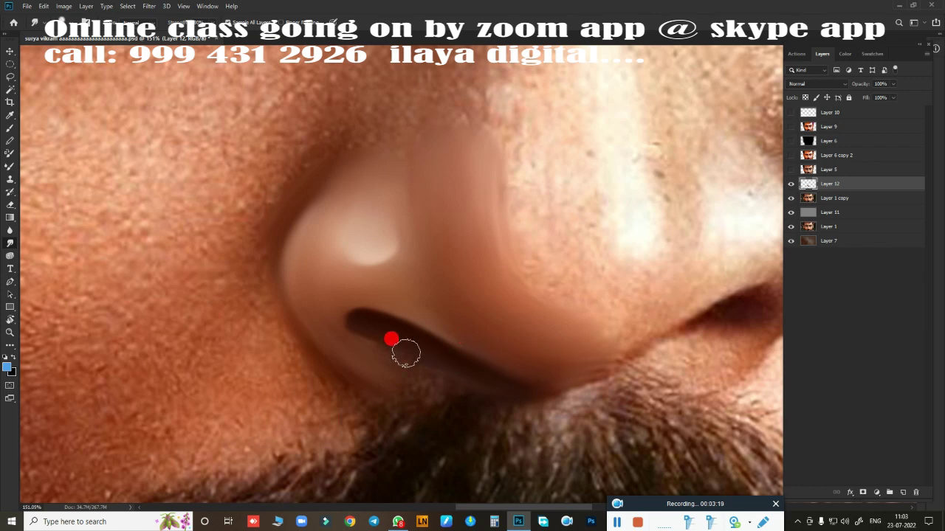
Smooth the lower edge of the nostril opening and the skin beside it
mouse_move(406, 354)
mouse_down()
mouse_move(379, 363)
mouse_move(406, 365)
mouse_move(448, 394)
mouse_move(332, 337)
mouse_move(350, 354)
mouse_up()
mouse_move(336, 167)
mouse_down()
mouse_move(287, 185)
mouse_move(186, 322)
mouse_move(419, 281)
mouse_up()
scroll(433, 296, down, 3)
scroll(432, 213, down, 2)
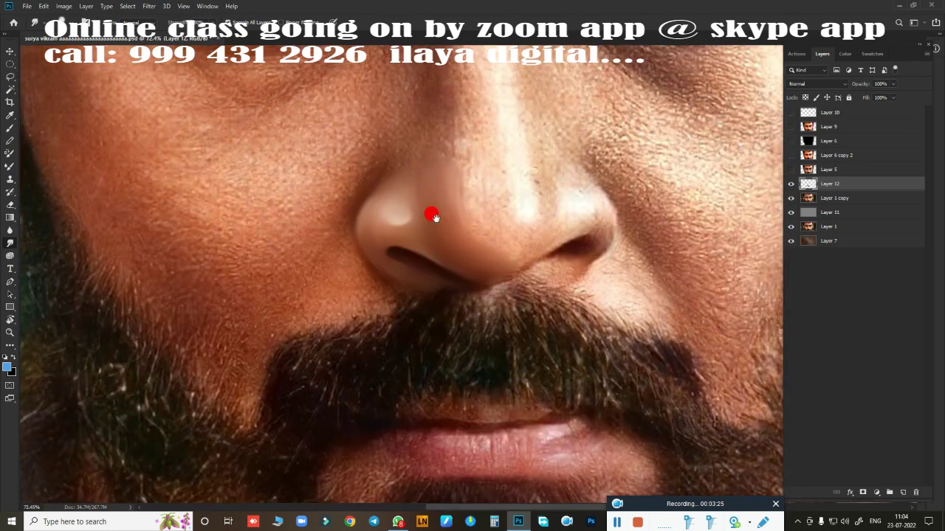
scroll(388, 199, down, 2)
scroll(421, 215, up, 2)
Blend the cheek beside the nostril, the side of the nose and skin above the mustache
drag(387, 233, 374, 264)
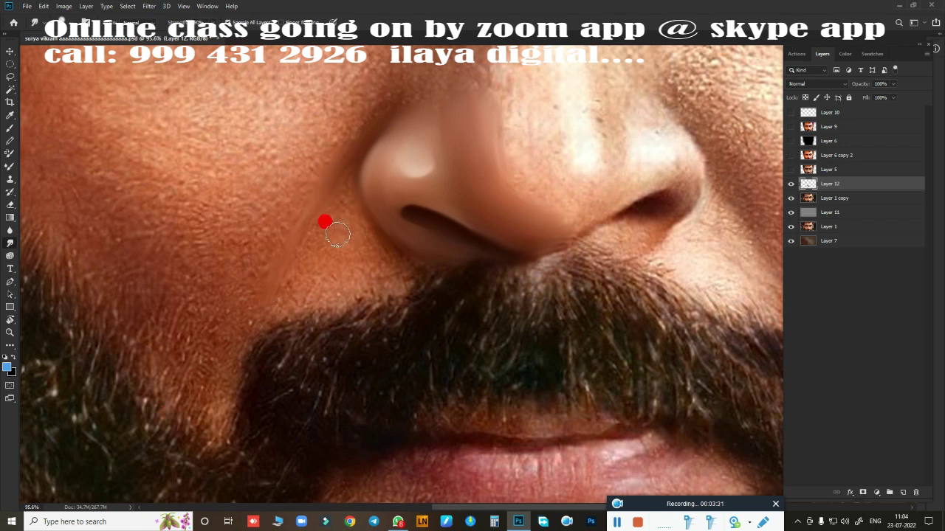
mouse_move(333, 257)
mouse_down()
mouse_move(334, 241)
mouse_move(316, 254)
mouse_move(336, 276)
mouse_move(360, 270)
mouse_move(332, 239)
mouse_move(337, 202)
mouse_move(283, 300)
mouse_up()
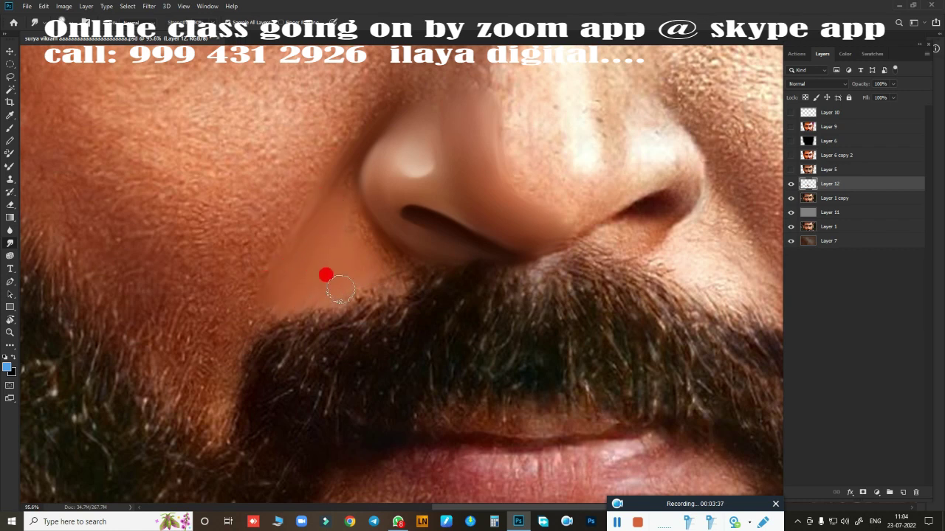
mouse_move(340, 290)
mouse_down()
mouse_move(374, 273)
mouse_move(384, 288)
mouse_move(287, 291)
mouse_up()
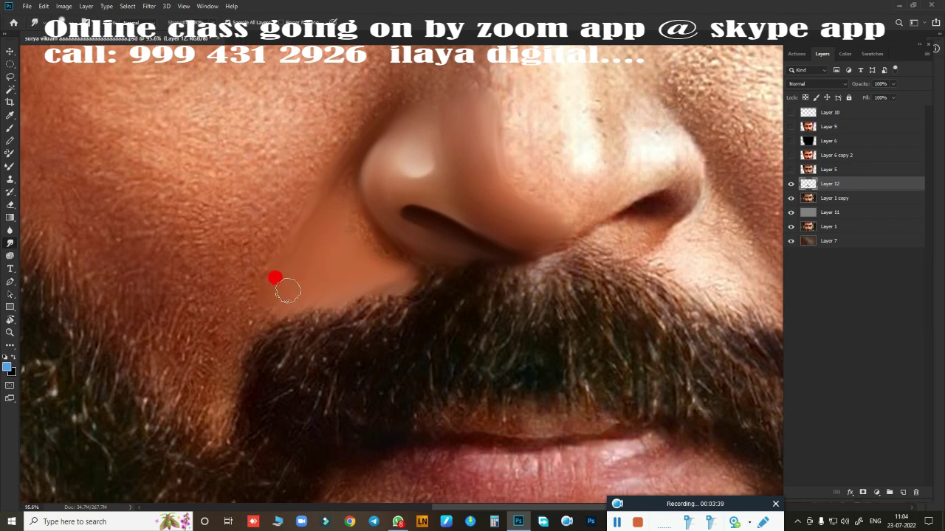
drag(329, 201, 330, 186)
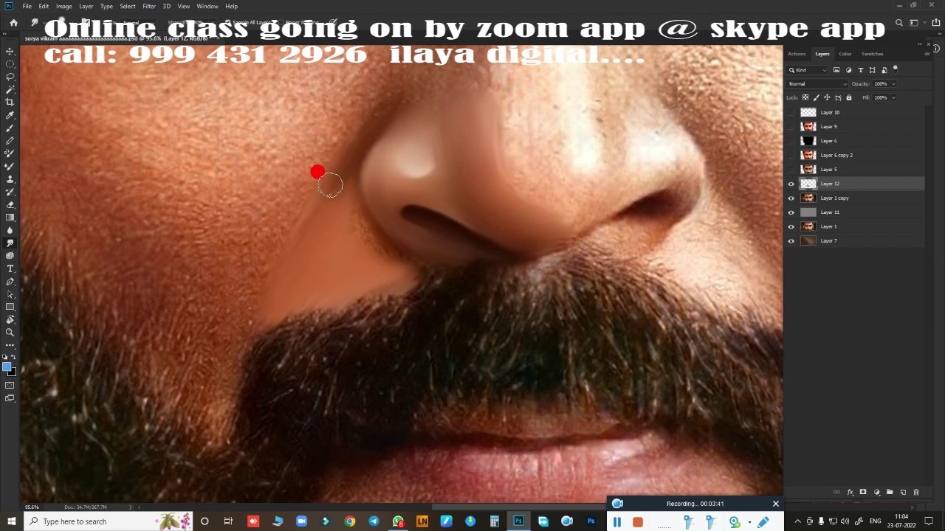
drag(373, 113, 372, 109)
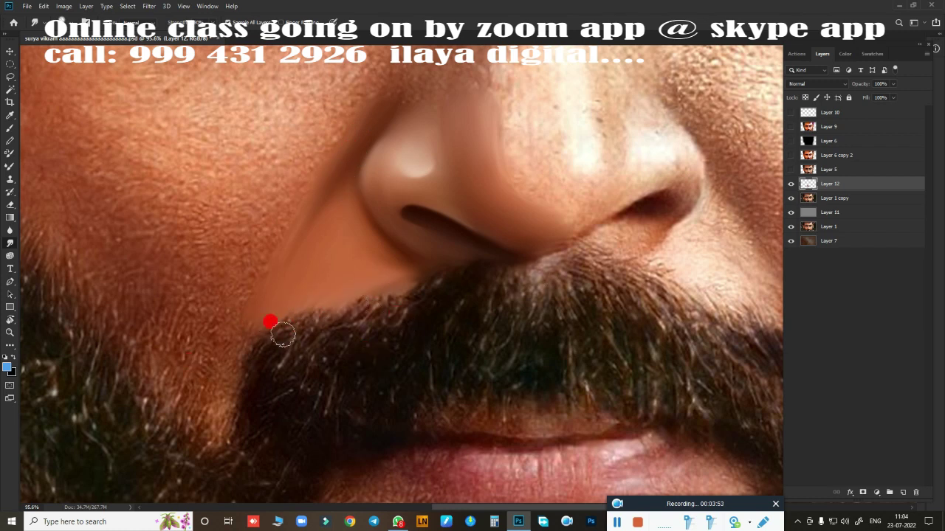
mouse_move(282, 335)
mouse_down()
mouse_move(291, 339)
mouse_move(341, 293)
mouse_move(333, 320)
mouse_move(342, 344)
mouse_move(436, 274)
mouse_move(487, 268)
mouse_move(246, 428)
mouse_move(343, 347)
mouse_move(342, 373)
mouse_move(381, 344)
mouse_move(421, 344)
mouse_move(499, 287)
mouse_move(497, 314)
mouse_move(512, 319)
mouse_move(437, 379)
mouse_move(321, 403)
mouse_move(347, 436)
mouse_move(404, 401)
mouse_move(428, 364)
mouse_move(432, 399)
mouse_move(454, 400)
mouse_move(511, 334)
mouse_move(462, 320)
mouse_move(413, 244)
mouse_move(270, 295)
mouse_move(256, 364)
mouse_move(291, 388)
mouse_move(329, 394)
mouse_move(360, 359)
mouse_move(321, 326)
mouse_up()
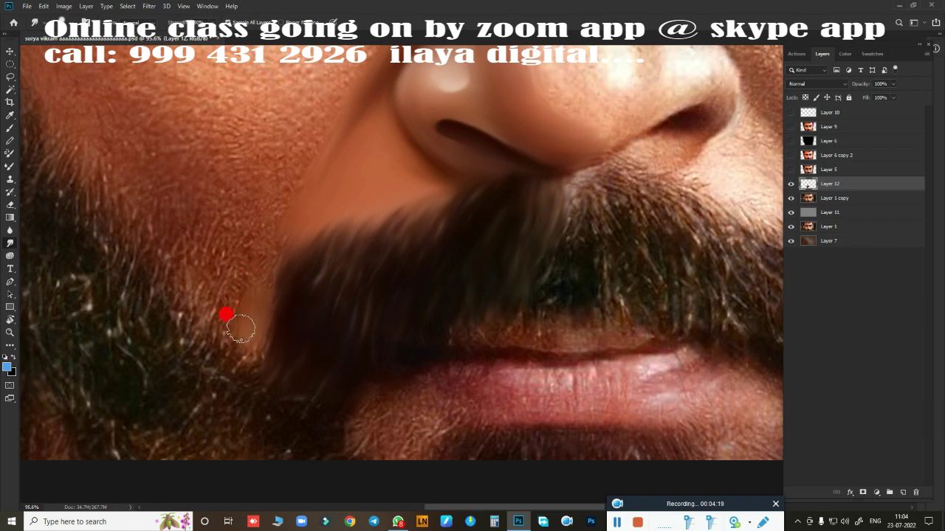
Smooth the cheek along the mustache and smudge the nearby beard hair into soft strokes
drag(251, 351, 223, 359)
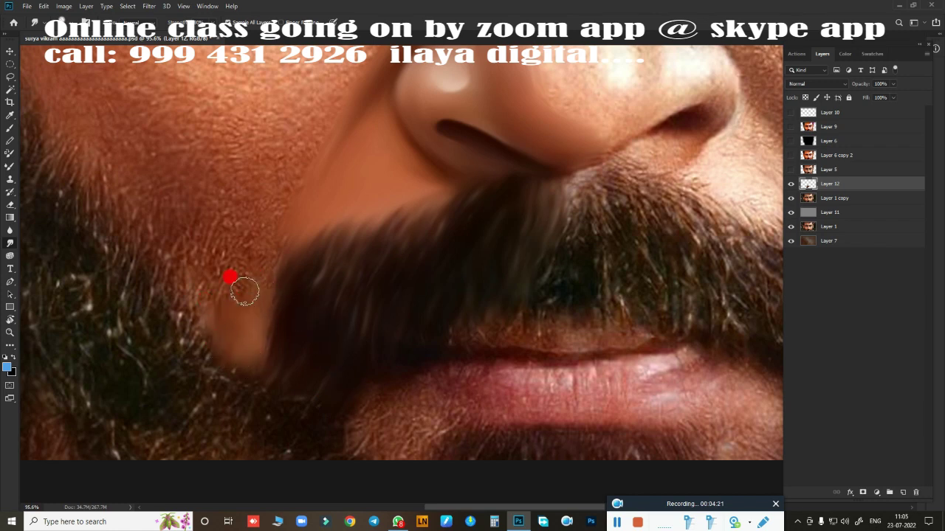
mouse_move(218, 259)
mouse_down()
mouse_move(196, 268)
mouse_move(202, 295)
mouse_move(184, 232)
mouse_move(164, 218)
mouse_move(249, 221)
mouse_move(248, 211)
mouse_move(233, 277)
mouse_move(249, 253)
mouse_move(194, 316)
mouse_move(161, 247)
mouse_move(142, 236)
mouse_move(143, 337)
mouse_move(172, 342)
mouse_move(196, 326)
mouse_move(216, 338)
mouse_move(221, 394)
mouse_move(308, 375)
mouse_up()
mouse_move(373, 334)
mouse_down()
mouse_move(366, 256)
mouse_move(380, 247)
mouse_up()
mouse_move(312, 285)
mouse_down()
mouse_move(288, 313)
mouse_move(287, 259)
mouse_move(249, 287)
mouse_move(296, 324)
mouse_move(204, 340)
mouse_move(339, 287)
mouse_move(321, 313)
mouse_move(354, 312)
mouse_move(292, 375)
mouse_move(221, 361)
mouse_move(160, 278)
mouse_up()
Soften the beard on the lower-left of the face and along its bottom edge
mouse_move(143, 251)
mouse_down()
mouse_move(145, 232)
mouse_move(145, 270)
mouse_move(118, 333)
mouse_move(183, 279)
mouse_move(196, 287)
mouse_move(141, 352)
mouse_move(163, 379)
mouse_move(159, 365)
mouse_up()
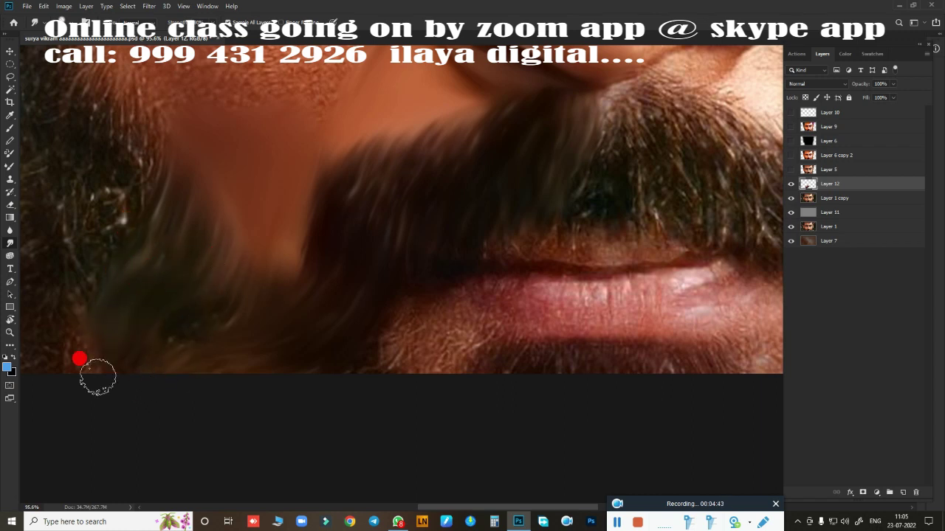
mouse_move(98, 378)
mouse_down()
mouse_move(288, 375)
mouse_move(166, 353)
mouse_move(359, 352)
mouse_move(259, 396)
mouse_move(84, 363)
mouse_move(144, 371)
mouse_up()
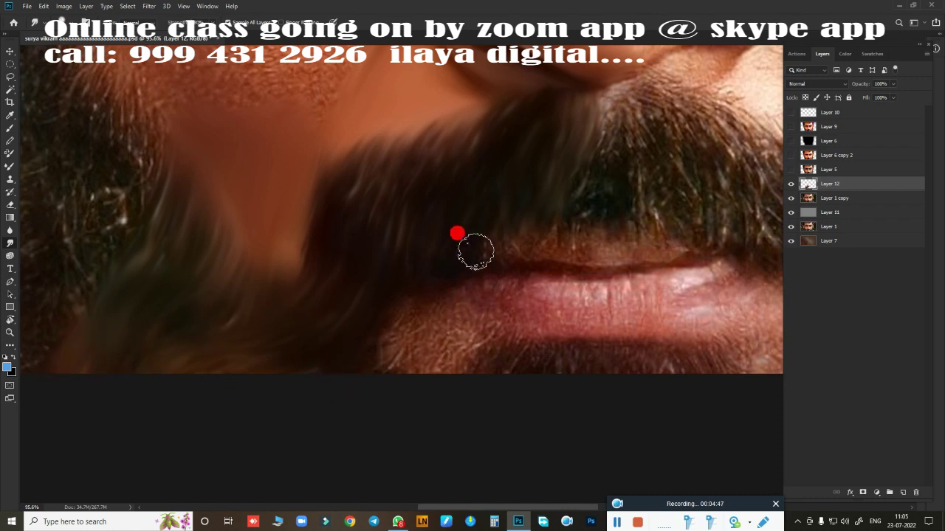
scroll(438, 276, down, 5)
drag(438, 276, 439, 323)
scroll(441, 322, up, 5)
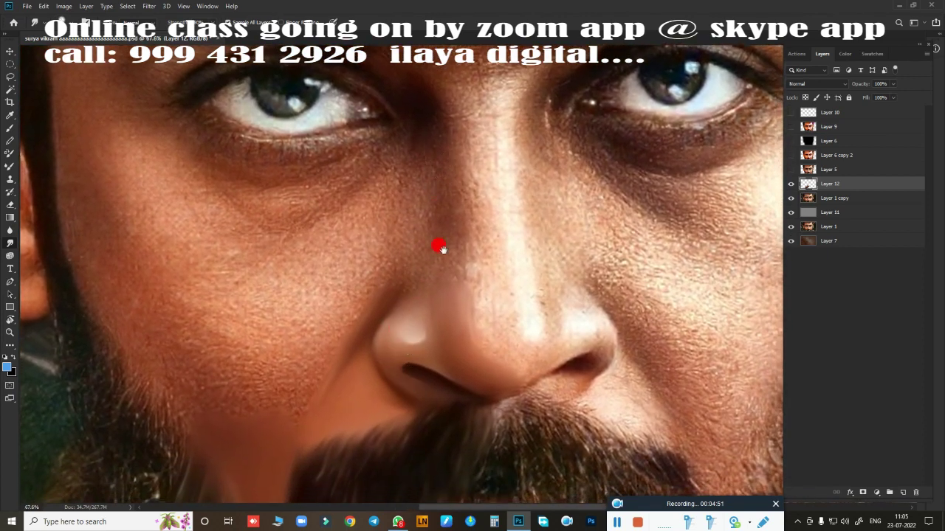
Zoom in on the left eye and lighten the dark crease above it
drag(441, 248, 462, 375)
scroll(312, 228, up, 3)
drag(354, 236, 463, 223)
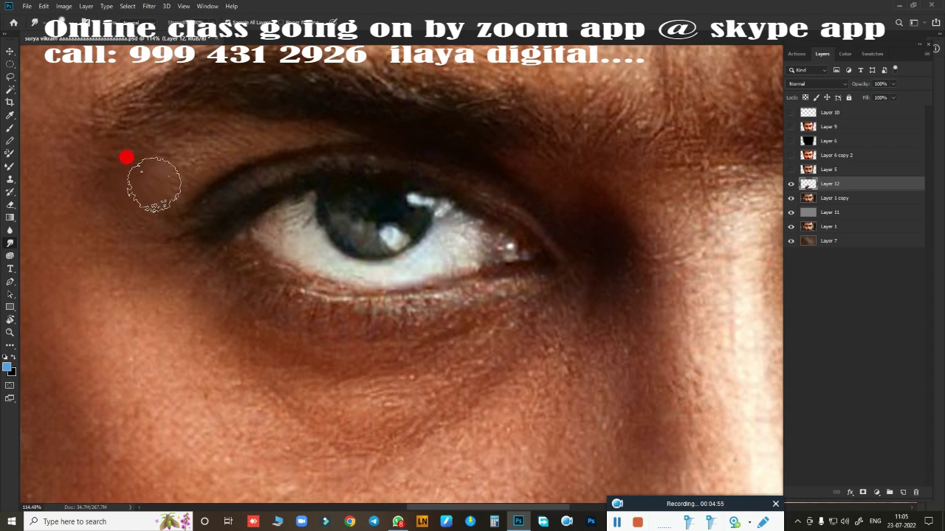
mouse_move(228, 126)
mouse_down()
mouse_move(261, 128)
mouse_move(207, 156)
mouse_move(300, 131)
mouse_move(386, 138)
mouse_up()
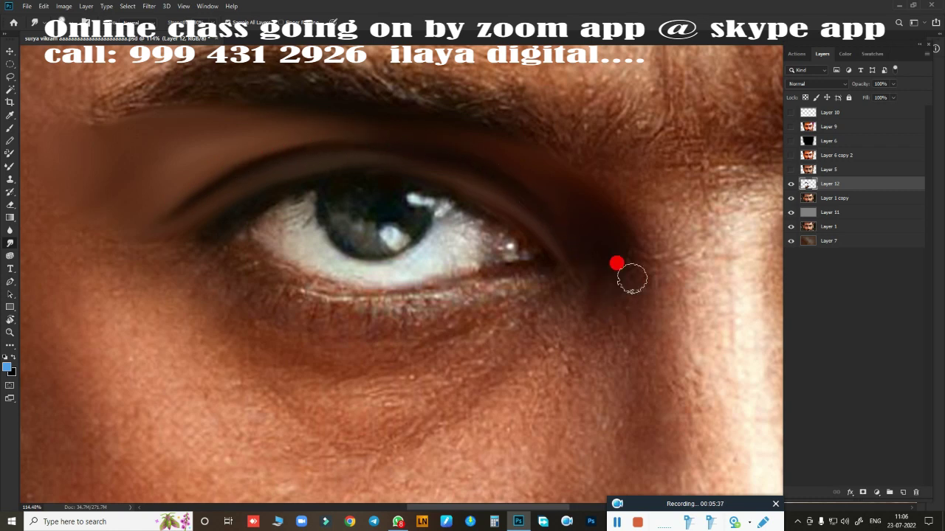
Retouch the skin below the left eye's corner
mouse_move(620, 246)
mouse_down()
mouse_move(600, 342)
mouse_move(600, 208)
mouse_move(616, 175)
mouse_move(558, 128)
mouse_move(525, 136)
mouse_move(586, 153)
mouse_move(629, 266)
mouse_move(548, 142)
mouse_move(221, 253)
mouse_move(504, 287)
mouse_up()
scroll(509, 310, down, 5)
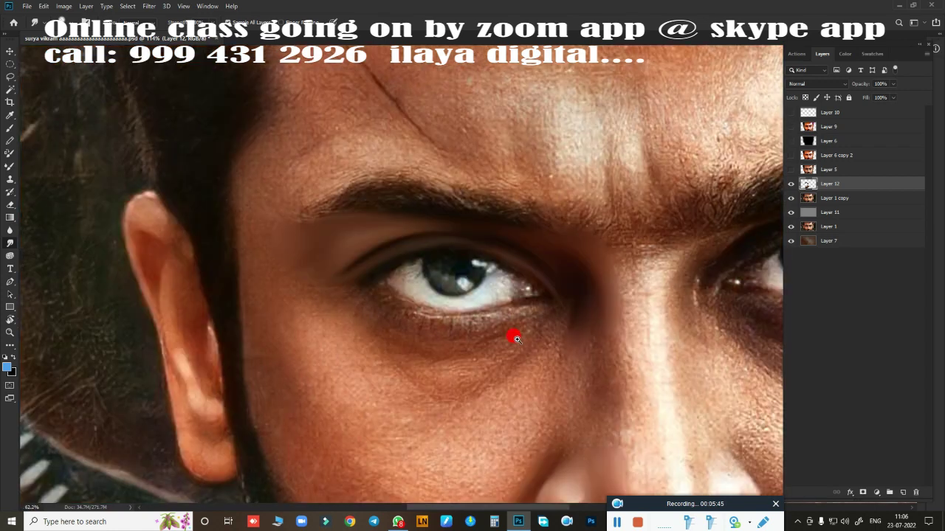
scroll(492, 154, up, 3)
scroll(506, 206, up, 3)
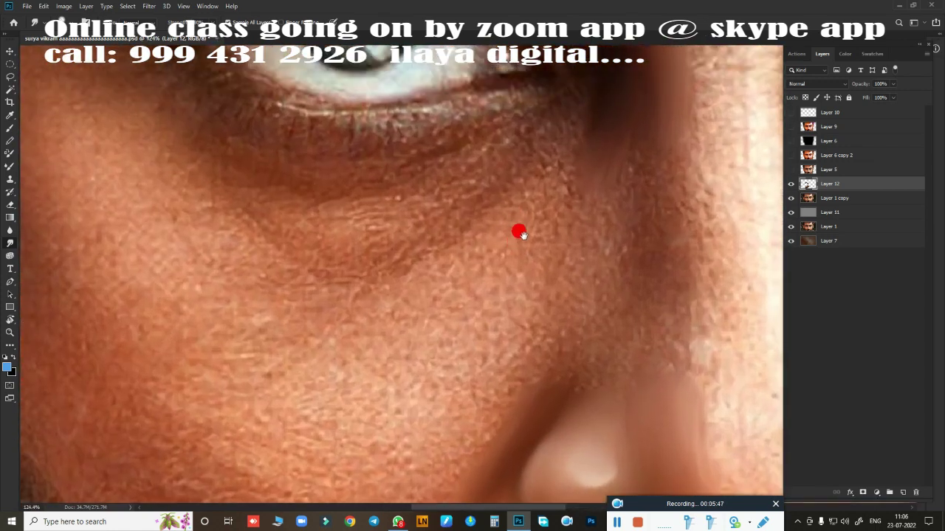
scroll(533, 336, down, 1)
scroll(526, 309, down, 3)
scroll(479, 315, up, 2)
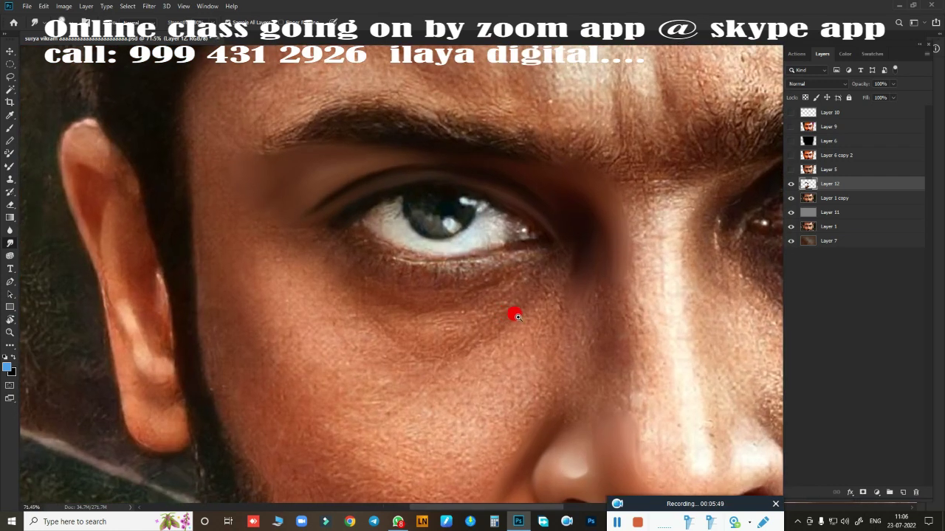
scroll(512, 315, up, 1)
drag(493, 261, 479, 252)
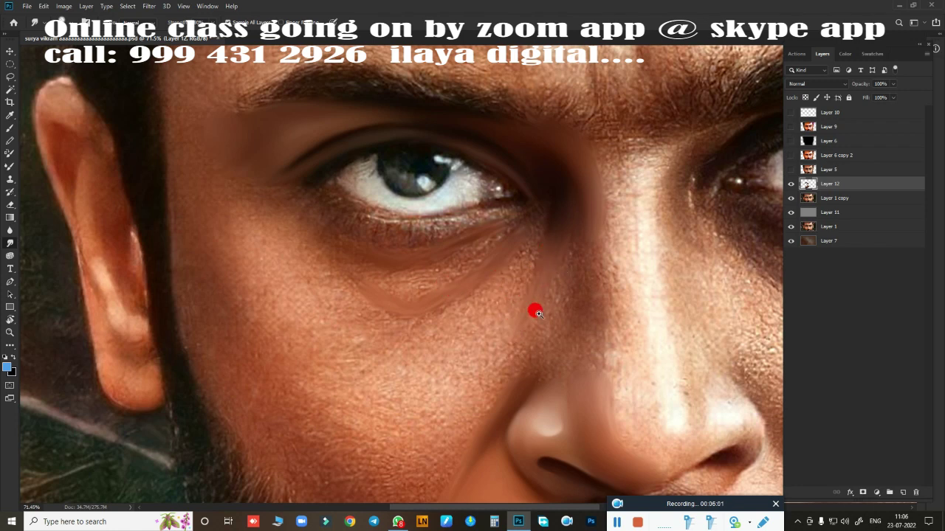
Smooth the under-eye skin and hollow, blending up toward the eye
mouse_move(536, 312)
mouse_down()
mouse_move(596, 243)
mouse_move(616, 197)
mouse_up()
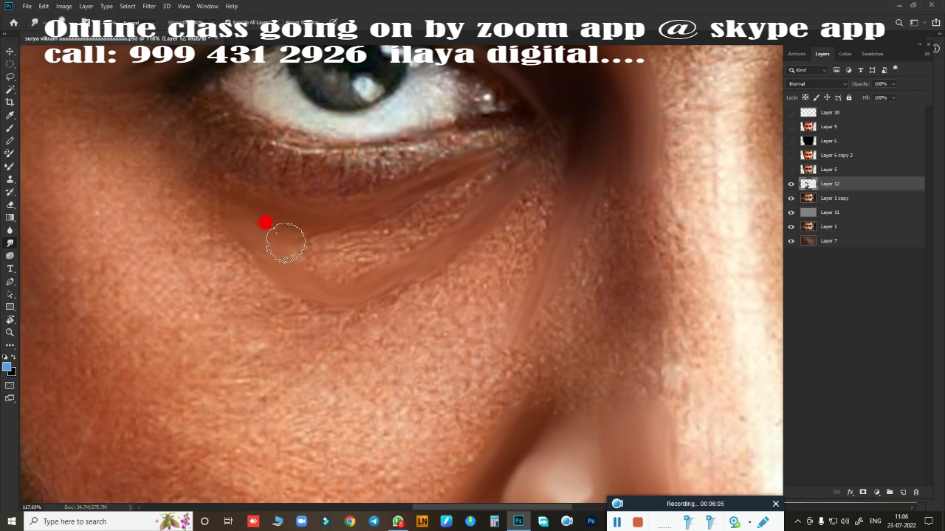
mouse_move(285, 241)
mouse_down()
mouse_move(376, 235)
mouse_move(456, 203)
mouse_up()
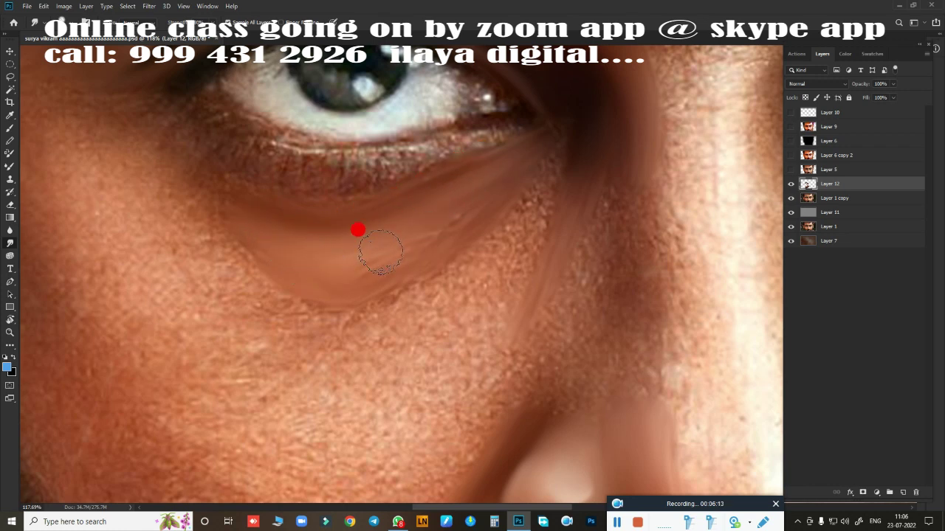
drag(494, 170, 348, 264)
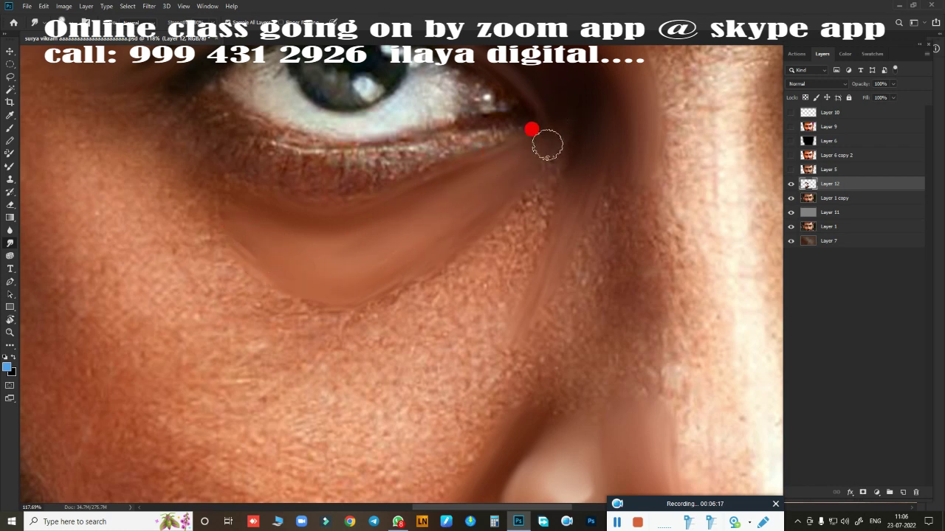
mouse_move(442, 315)
mouse_down()
mouse_move(361, 331)
mouse_move(493, 233)
mouse_move(495, 214)
mouse_move(550, 160)
mouse_up()
mouse_move(506, 194)
mouse_down()
mouse_move(408, 267)
mouse_move(531, 214)
mouse_move(546, 185)
mouse_move(465, 291)
mouse_move(444, 367)
mouse_move(480, 339)
mouse_move(385, 373)
mouse_move(468, 263)
mouse_move(517, 163)
mouse_move(382, 276)
mouse_move(468, 223)
mouse_move(578, 110)
mouse_move(573, 121)
mouse_up()
Resize the brush with [ and ] and even out the whole under-eye area
key(bracketleft)
key(bracketleft)
key(bracketleft)
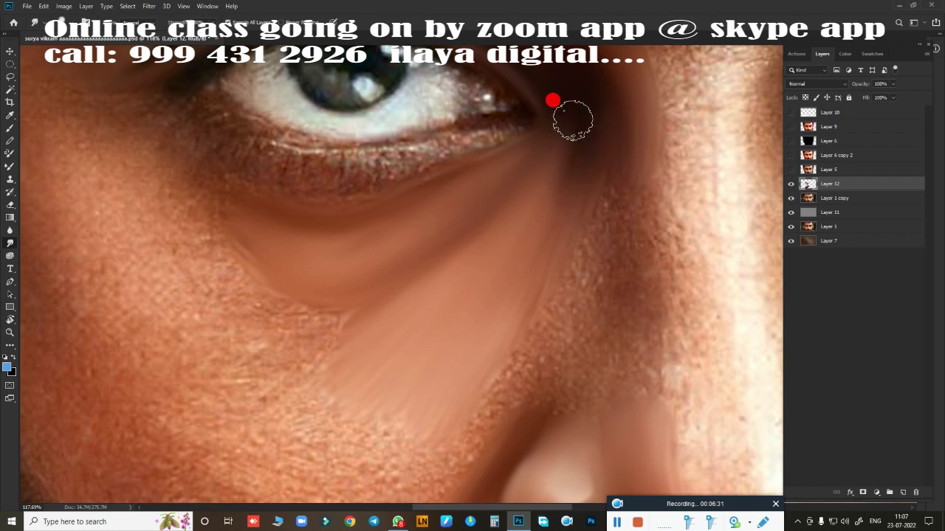
mouse_move(287, 306)
mouse_down()
mouse_move(204, 217)
mouse_move(137, 158)
mouse_move(116, 152)
mouse_move(119, 144)
mouse_move(137, 143)
mouse_move(183, 194)
mouse_move(140, 270)
mouse_move(95, 190)
mouse_move(253, 362)
mouse_move(345, 320)
mouse_move(194, 251)
mouse_move(231, 274)
mouse_move(232, 219)
mouse_move(220, 232)
mouse_move(210, 224)
mouse_up()
key(bracketright)
key(bracketright)
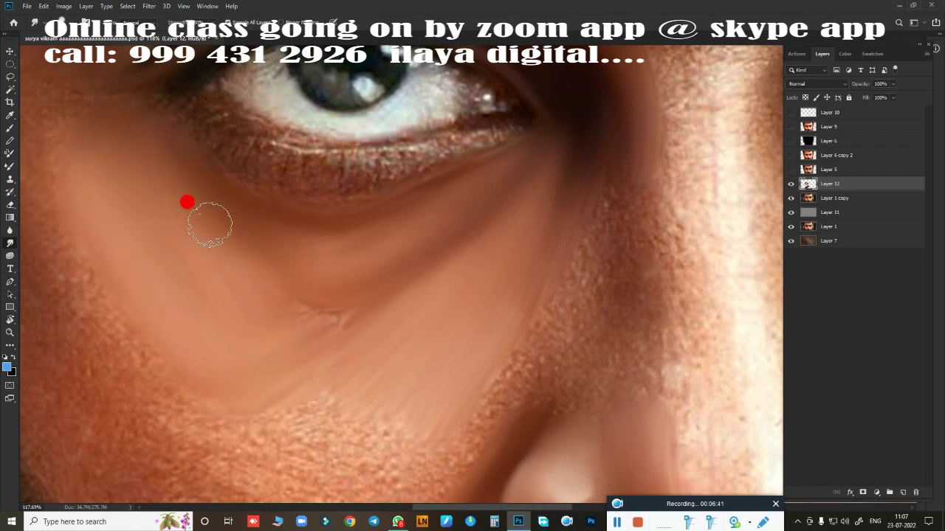
mouse_move(260, 248)
mouse_down()
mouse_move(188, 198)
mouse_move(344, 266)
mouse_move(210, 253)
mouse_up()
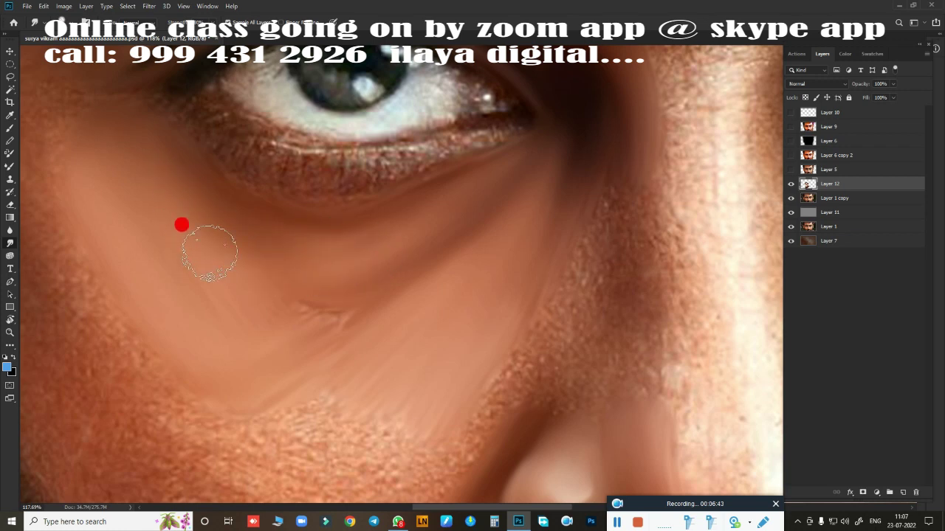
mouse_move(340, 343)
mouse_down()
mouse_move(369, 305)
mouse_move(415, 354)
mouse_move(597, 257)
mouse_move(565, 337)
mouse_move(590, 231)
mouse_move(617, 154)
mouse_move(632, 164)
mouse_move(639, 125)
mouse_move(626, 313)
mouse_move(609, 184)
mouse_move(569, 371)
mouse_move(571, 337)
mouse_move(532, 391)
mouse_move(541, 389)
mouse_up()
Smooth the cheek skin beside the nose
scroll(544, 387, down, 3)
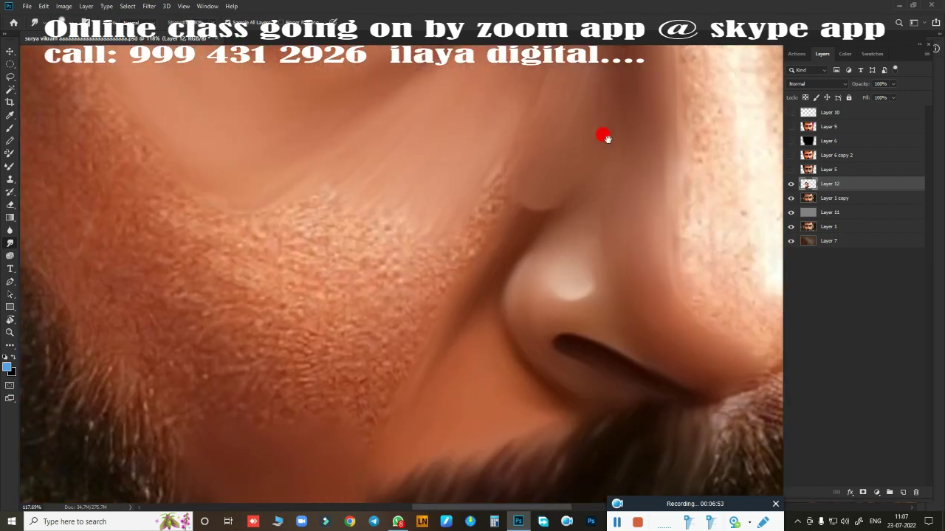
mouse_move(623, 157)
mouse_down()
mouse_move(553, 213)
mouse_move(445, 350)
mouse_move(578, 192)
mouse_move(540, 190)
mouse_move(549, 189)
mouse_move(561, 84)
mouse_move(448, 228)
mouse_move(419, 227)
mouse_move(215, 379)
mouse_move(167, 378)
mouse_move(173, 413)
mouse_move(116, 348)
mouse_move(143, 338)
mouse_move(302, 395)
mouse_move(193, 357)
mouse_move(116, 222)
mouse_move(110, 284)
mouse_move(224, 420)
mouse_move(351, 375)
mouse_move(317, 358)
mouse_move(359, 354)
mouse_move(424, 273)
mouse_move(253, 331)
mouse_move(384, 327)
mouse_move(386, 381)
mouse_move(411, 263)
mouse_move(169, 211)
mouse_move(127, 158)
mouse_move(264, 264)
mouse_move(341, 216)
mouse_move(308, 255)
mouse_move(316, 254)
mouse_move(391, 194)
mouse_move(316, 248)
mouse_move(344, 172)
mouse_move(217, 189)
mouse_move(317, 200)
mouse_move(475, 138)
mouse_move(432, 222)
mouse_move(450, 185)
mouse_move(264, 302)
mouse_move(352, 317)
mouse_move(335, 275)
mouse_move(291, 249)
mouse_move(337, 380)
mouse_move(261, 358)
mouse_move(301, 249)
mouse_up()
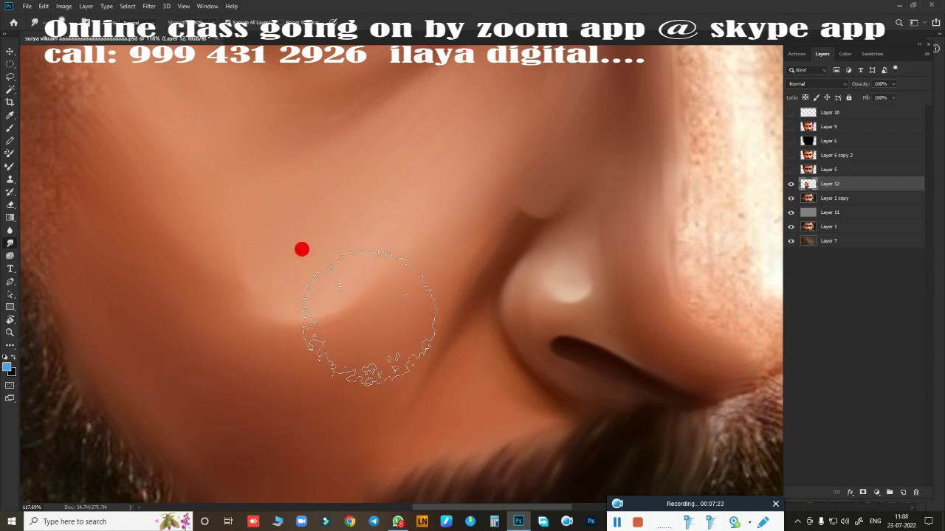
scroll(295, 310, down, 3)
mouse_move(336, 344)
mouse_down()
mouse_move(348, 331)
mouse_move(280, 288)
mouse_move(347, 289)
mouse_up()
Smooth the temple from the hairline down toward the cheek
drag(320, 239, 331, 324)
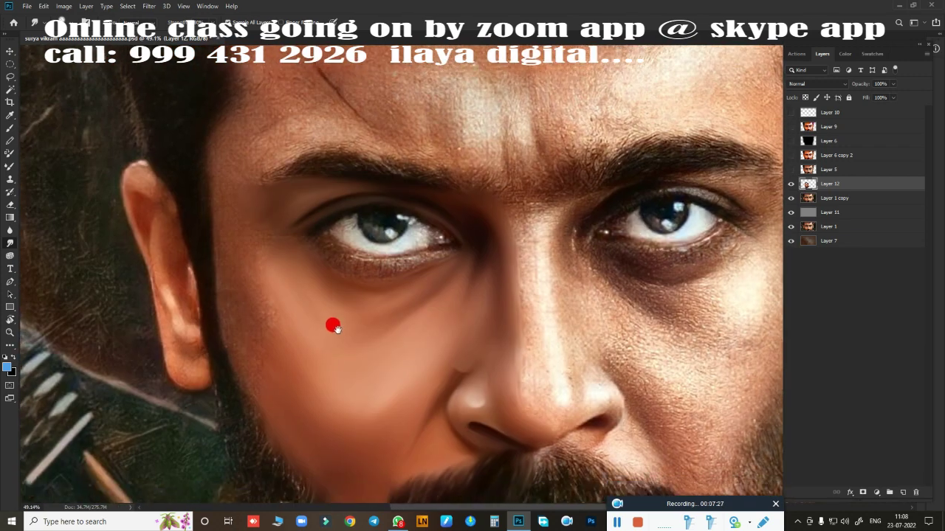
drag(247, 235, 224, 155)
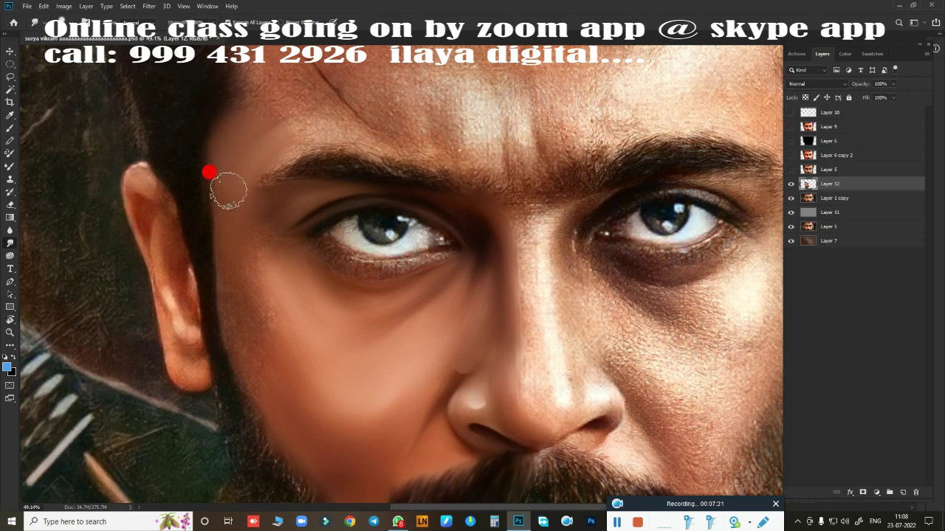
drag(227, 211, 239, 321)
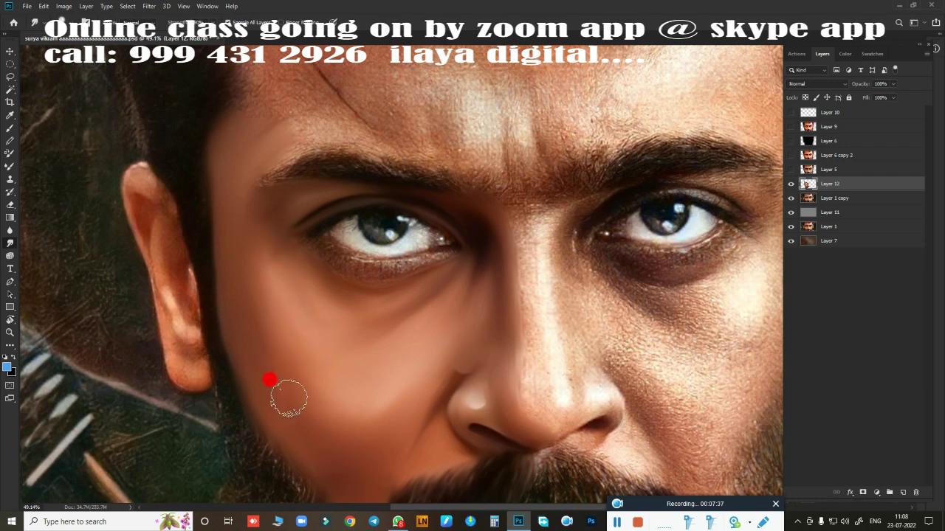
mouse_move(451, 335)
mouse_down()
mouse_move(422, 148)
mouse_move(443, 359)
mouse_move(478, 322)
mouse_move(424, 243)
mouse_up()
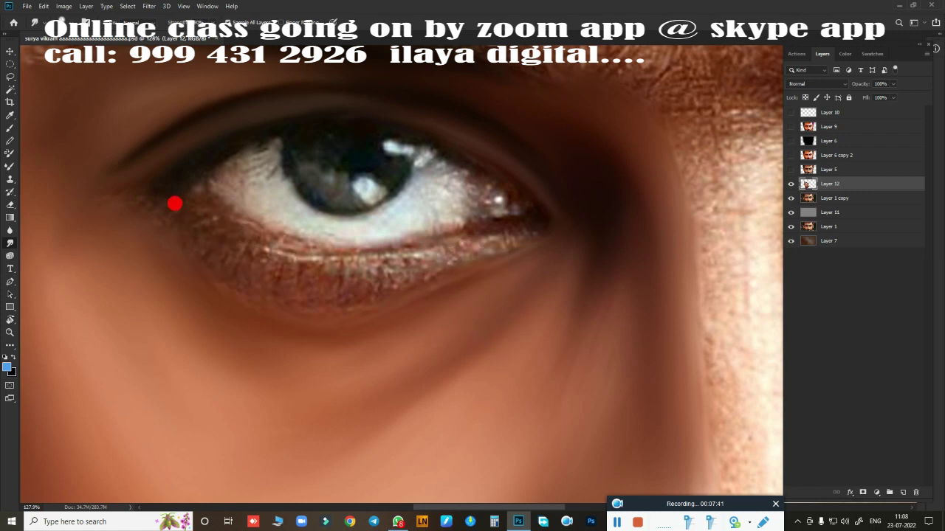
Blend the skin along the lower eyelid out to the outer eye corner
mouse_move(153, 204)
mouse_down()
mouse_move(234, 266)
mouse_move(200, 244)
mouse_move(321, 259)
mouse_move(472, 228)
mouse_move(512, 239)
mouse_move(391, 267)
mouse_up()
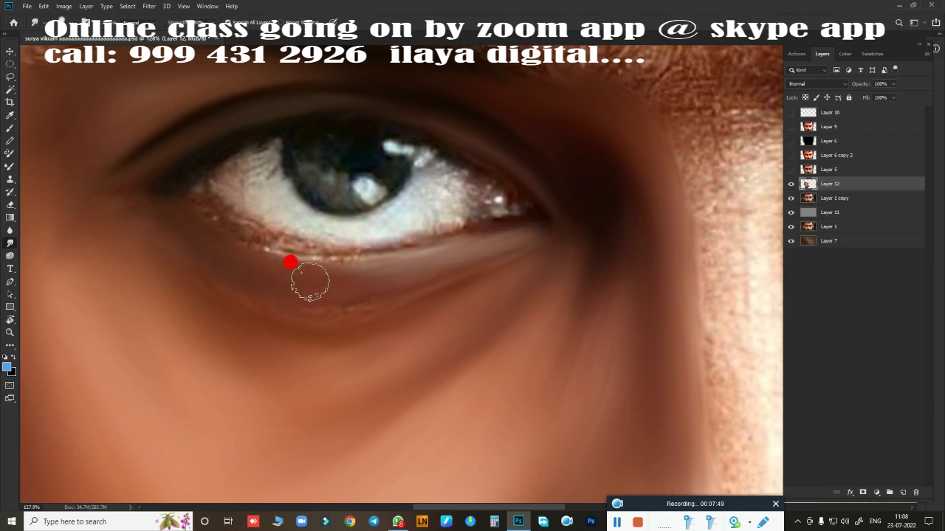
mouse_move(317, 286)
mouse_down()
mouse_move(447, 268)
mouse_move(539, 228)
mouse_move(447, 271)
mouse_move(306, 299)
mouse_move(152, 217)
mouse_move(260, 291)
mouse_up()
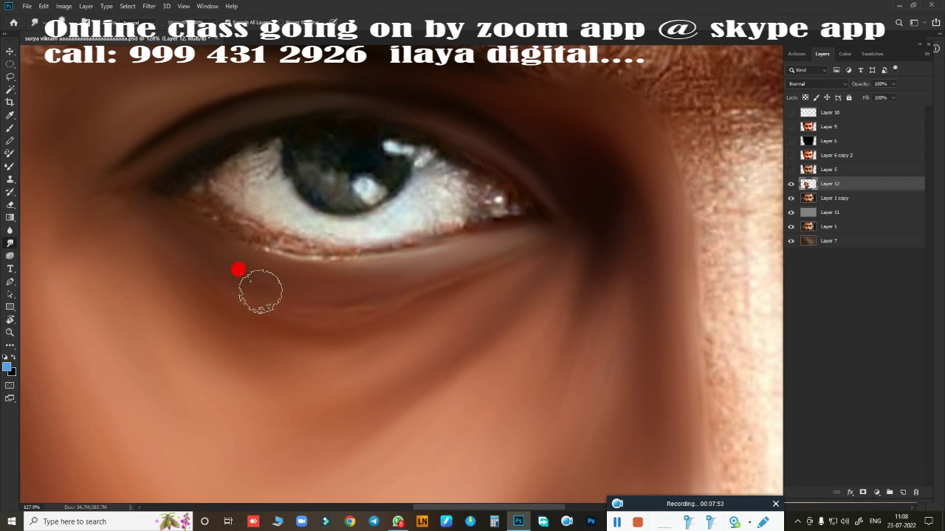
drag(473, 255, 496, 258)
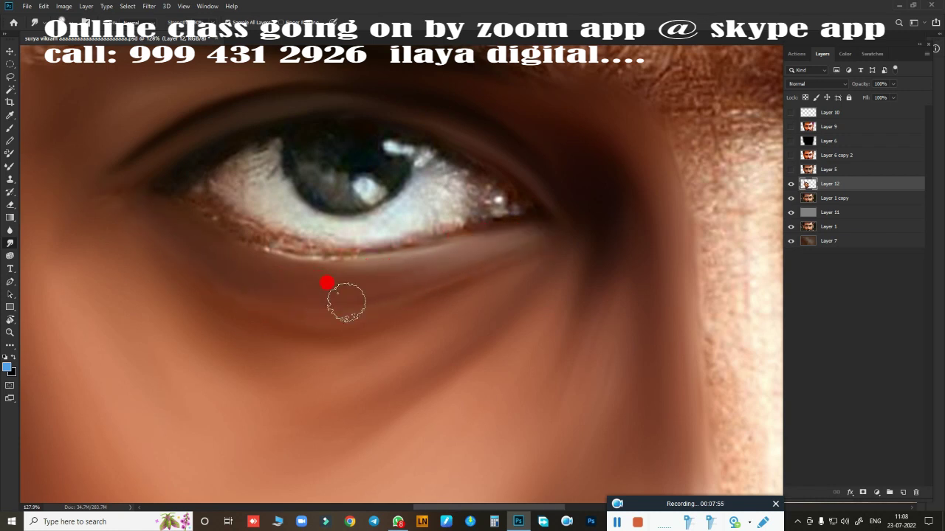
mouse_move(276, 282)
mouse_down()
mouse_move(521, 228)
mouse_move(541, 215)
mouse_up()
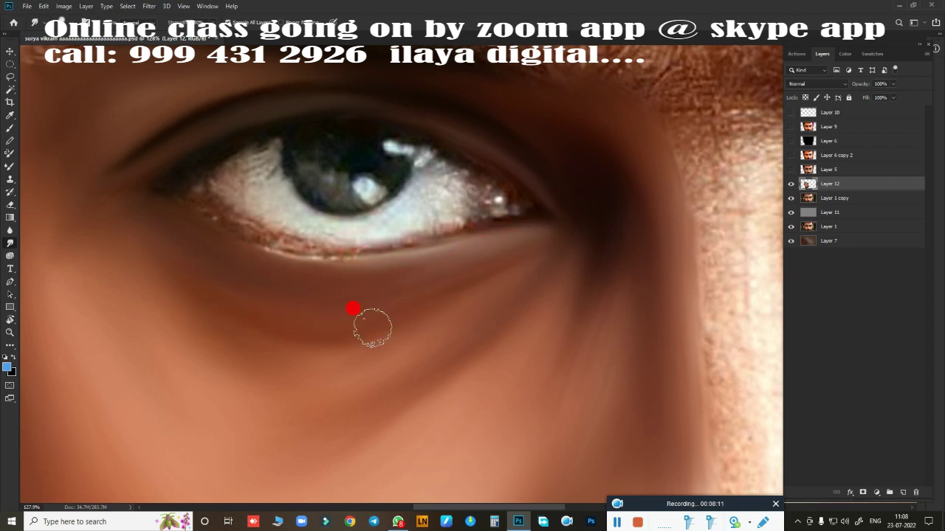
Soften the under-eye area, the outer-corner shadow and the upper eyelid
drag(186, 262, 283, 319)
mouse_move(495, 274)
mouse_down()
mouse_move(266, 359)
mouse_move(376, 352)
mouse_move(488, 295)
mouse_up()
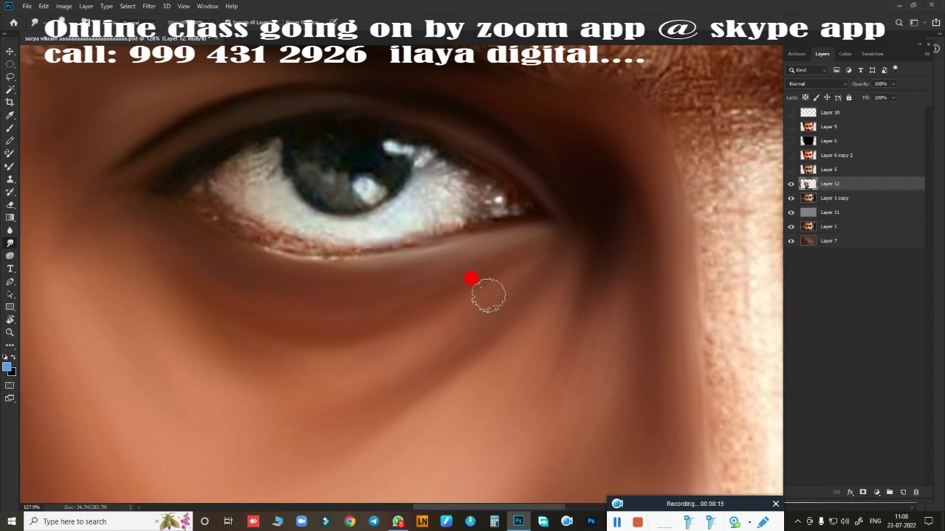
mouse_move(596, 207)
mouse_down()
mouse_move(381, 314)
mouse_move(171, 289)
mouse_move(304, 378)
mouse_move(283, 396)
mouse_up()
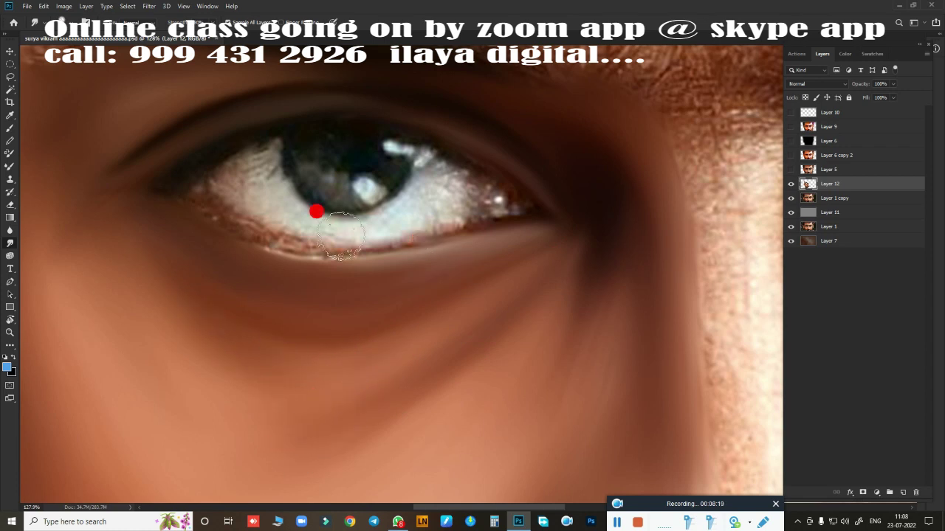
mouse_move(71, 193)
mouse_down()
mouse_move(138, 143)
mouse_move(270, 84)
mouse_move(259, 86)
mouse_move(378, 83)
mouse_move(358, 84)
mouse_move(519, 162)
mouse_move(406, 93)
mouse_move(298, 81)
mouse_move(527, 177)
mouse_move(527, 110)
mouse_move(566, 125)
mouse_move(594, 167)
mouse_move(489, 414)
mouse_move(519, 244)
mouse_up()
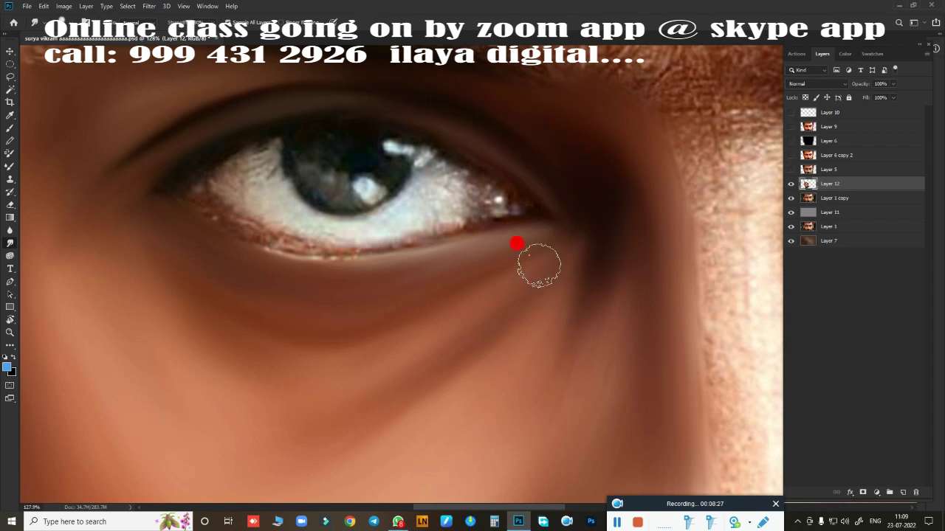
mouse_move(553, 297)
mouse_down()
mouse_move(474, 301)
mouse_move(584, 321)
mouse_up()
Zoom onto the forehead and adjust the brush size with ] and [
mouse_move(502, 213)
mouse_down()
mouse_move(468, 238)
mouse_move(475, 327)
mouse_move(459, 204)
mouse_move(449, 254)
mouse_up()
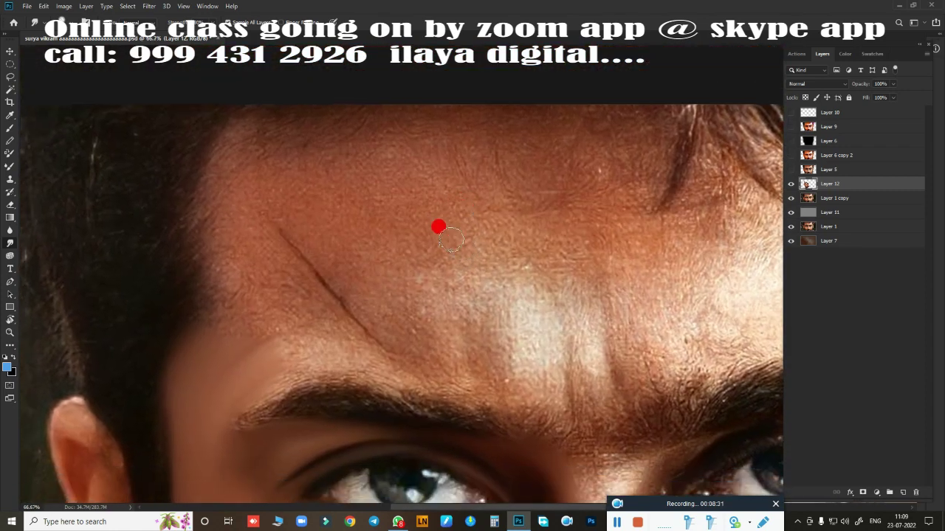
key(bracketright)
key(bracketright)
key(bracketright)
key(bracketleft)
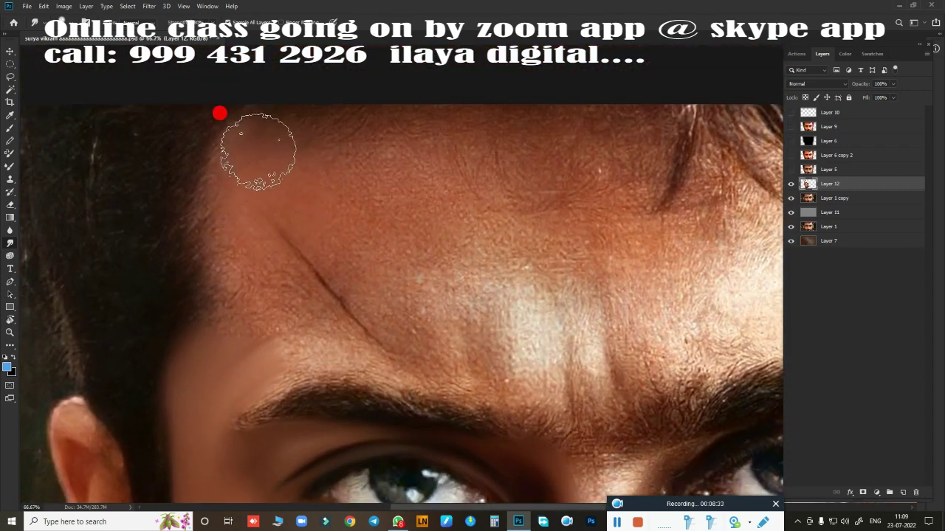
key(bracketright)
key(bracketright)
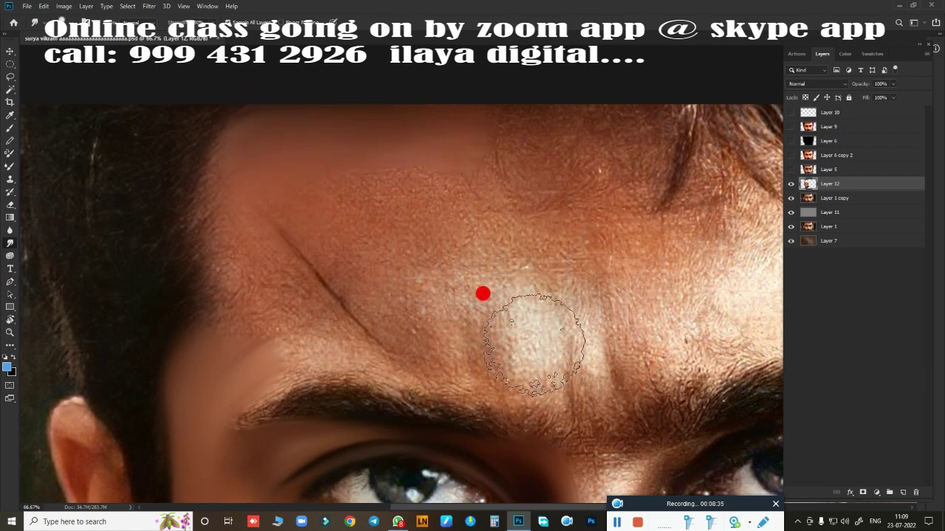
key(bracketleft)
key(bracketleft)
key(bracketleft)
Smooth the mid-forehead, the area above the left eyebrow and the diagonal crease
mouse_move(502, 312)
mouse_down()
mouse_move(572, 323)
mouse_move(569, 332)
mouse_up()
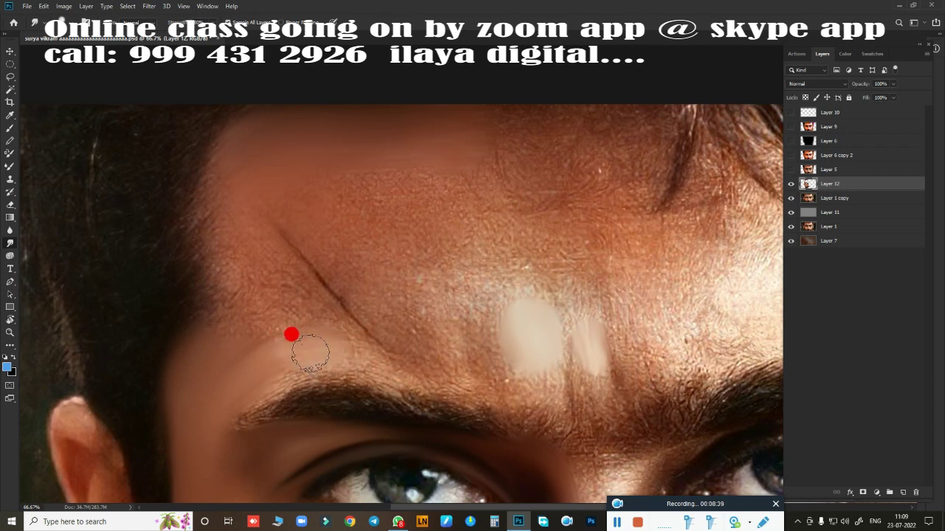
mouse_move(310, 352)
mouse_down()
mouse_move(345, 352)
mouse_move(392, 317)
mouse_move(377, 295)
mouse_move(465, 321)
mouse_move(450, 287)
mouse_move(487, 285)
mouse_up()
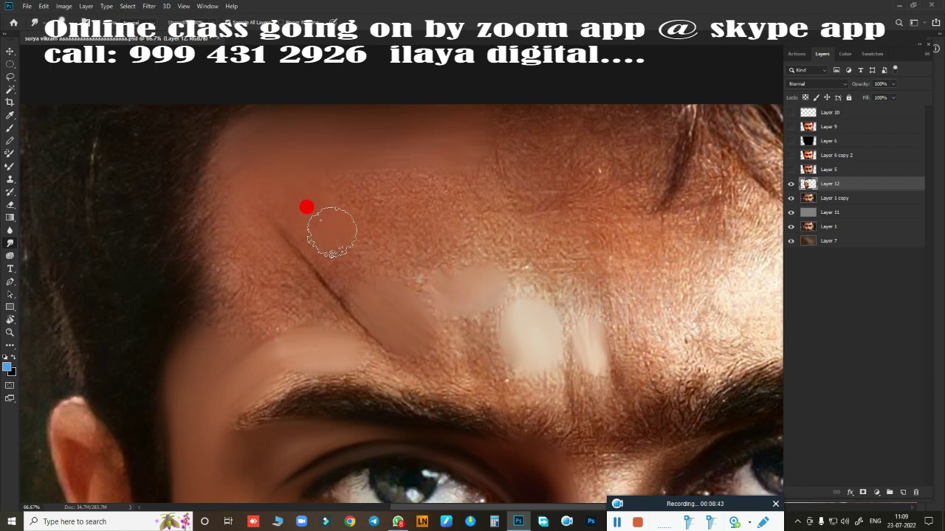
mouse_move(332, 232)
mouse_down()
mouse_move(347, 268)
mouse_move(342, 196)
mouse_move(477, 185)
mouse_move(485, 211)
mouse_move(380, 244)
mouse_move(487, 201)
mouse_move(544, 211)
mouse_move(477, 232)
mouse_move(514, 152)
mouse_move(547, 131)
mouse_move(527, 320)
mouse_move(414, 362)
mouse_move(422, 316)
mouse_move(477, 331)
mouse_move(506, 274)
mouse_move(520, 303)
mouse_move(456, 339)
mouse_move(515, 373)
mouse_move(525, 359)
mouse_move(522, 387)
mouse_move(317, 322)
mouse_move(350, 338)
mouse_move(273, 332)
mouse_move(235, 369)
mouse_up()
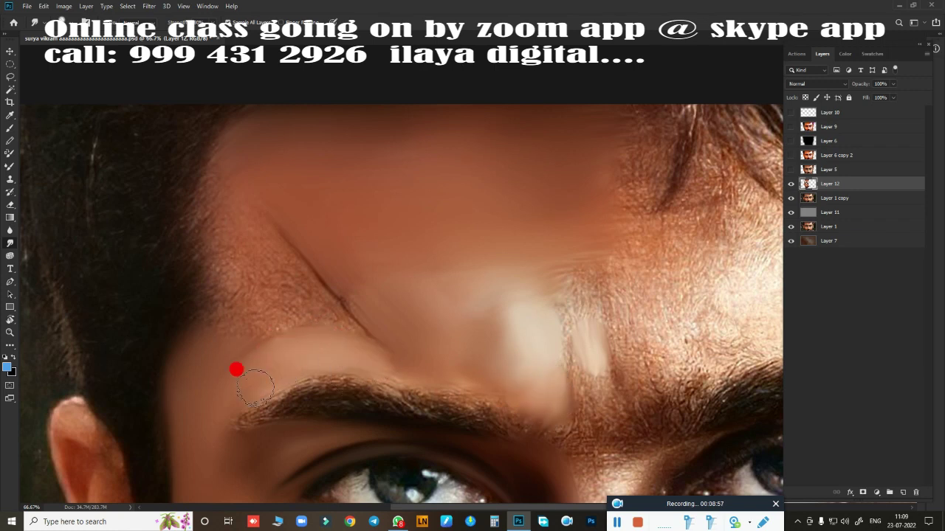
mouse_move(243, 201)
mouse_down()
mouse_move(232, 165)
mouse_move(232, 296)
mouse_move(203, 354)
mouse_move(268, 252)
mouse_move(295, 295)
mouse_move(221, 347)
mouse_move(261, 196)
mouse_move(414, 331)
mouse_move(295, 290)
mouse_move(359, 331)
mouse_move(409, 348)
mouse_move(522, 327)
mouse_move(561, 147)
mouse_move(549, 89)
mouse_up()
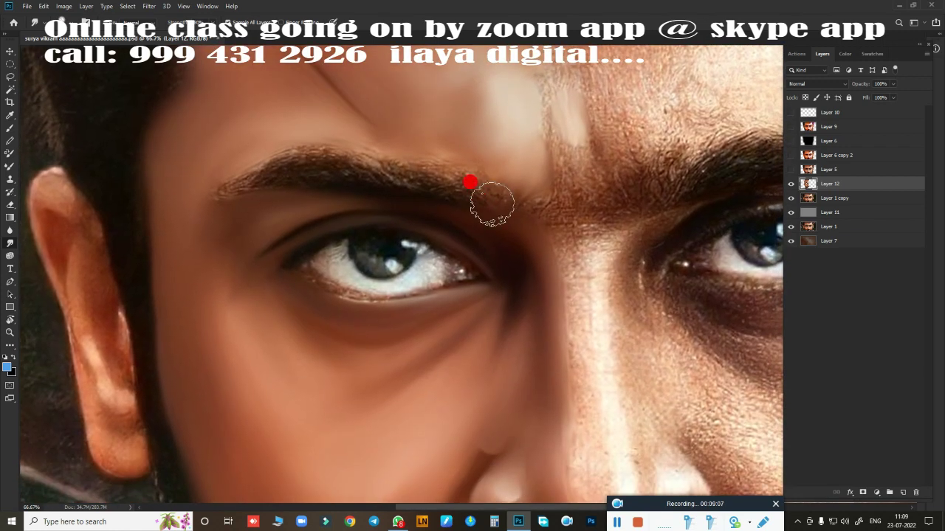
Smudge the left eyebrow tail, the skin between the brows and the top of the nose bridge
mouse_move(251, 176)
mouse_down()
mouse_move(308, 157)
mouse_move(270, 160)
mouse_move(298, 146)
mouse_move(494, 187)
mouse_move(437, 165)
mouse_move(228, 191)
mouse_move(249, 169)
mouse_move(434, 195)
mouse_move(437, 180)
mouse_move(236, 190)
mouse_move(439, 179)
mouse_up()
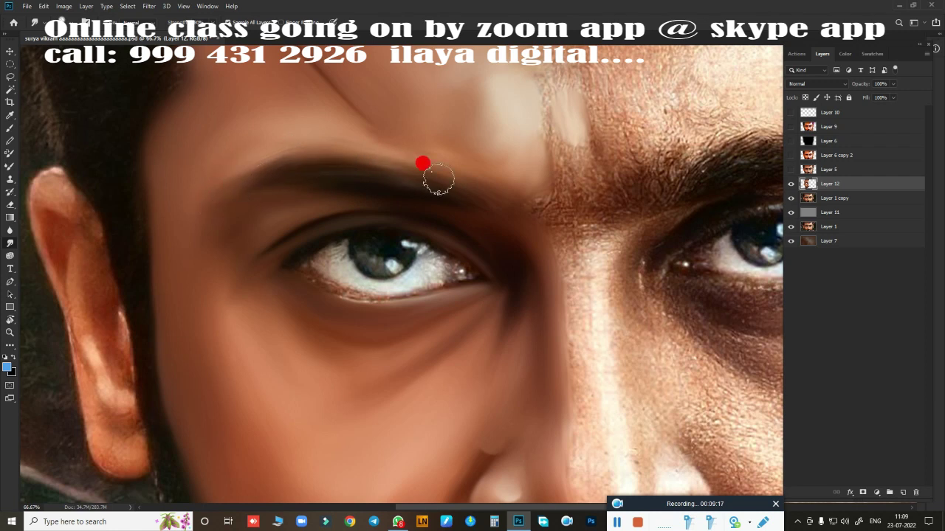
mouse_move(578, 189)
mouse_down()
mouse_move(575, 171)
mouse_move(614, 175)
mouse_move(598, 209)
mouse_move(566, 203)
mouse_move(611, 200)
mouse_move(507, 169)
mouse_move(564, 173)
mouse_move(565, 109)
mouse_move(573, 117)
mouse_move(517, 126)
mouse_move(550, 101)
mouse_move(557, 142)
mouse_move(585, 159)
mouse_move(572, 166)
mouse_move(550, 149)
mouse_move(486, 160)
mouse_move(385, 135)
mouse_move(555, 251)
mouse_move(600, 257)
mouse_move(598, 330)
mouse_move(615, 414)
mouse_move(578, 262)
mouse_up()
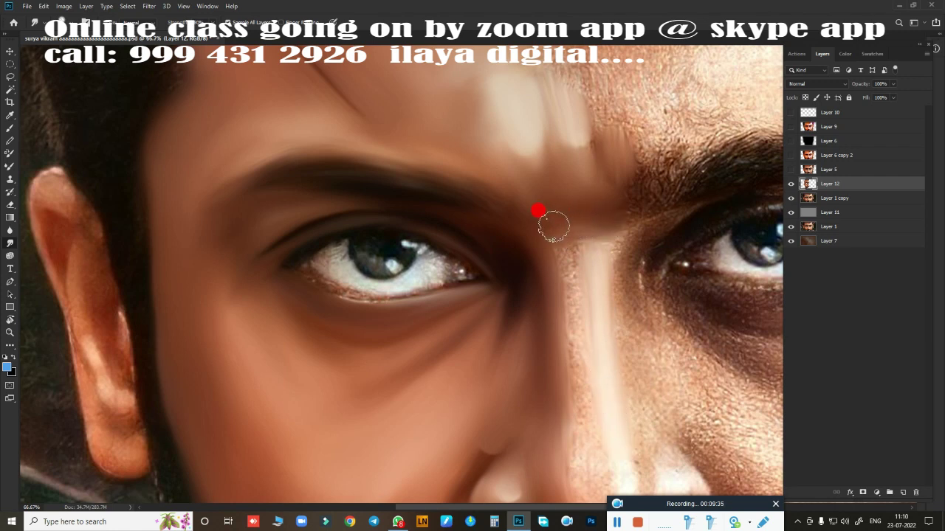
mouse_move(554, 225)
mouse_down()
mouse_move(565, 281)
mouse_move(580, 149)
mouse_move(561, 249)
mouse_move(577, 292)
mouse_move(571, 154)
mouse_move(557, 163)
mouse_move(569, 344)
mouse_move(555, 134)
mouse_move(553, 336)
mouse_move(498, 243)
mouse_move(482, 249)
mouse_move(395, 404)
mouse_move(583, 362)
mouse_move(613, 369)
mouse_move(591, 336)
mouse_move(614, 335)
mouse_up()
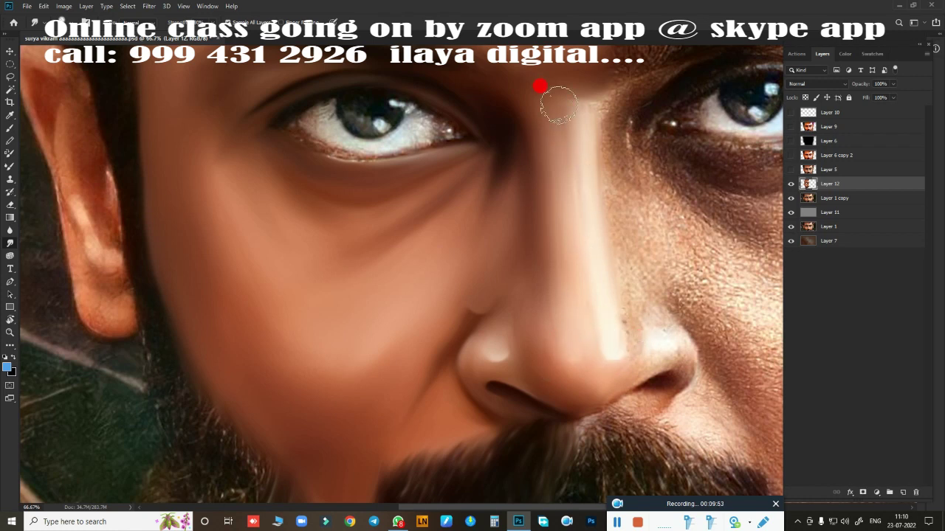
Blend down the nose bridge and around the nostril, then toggle Layer 9 to compare
drag(548, 266, 555, 296)
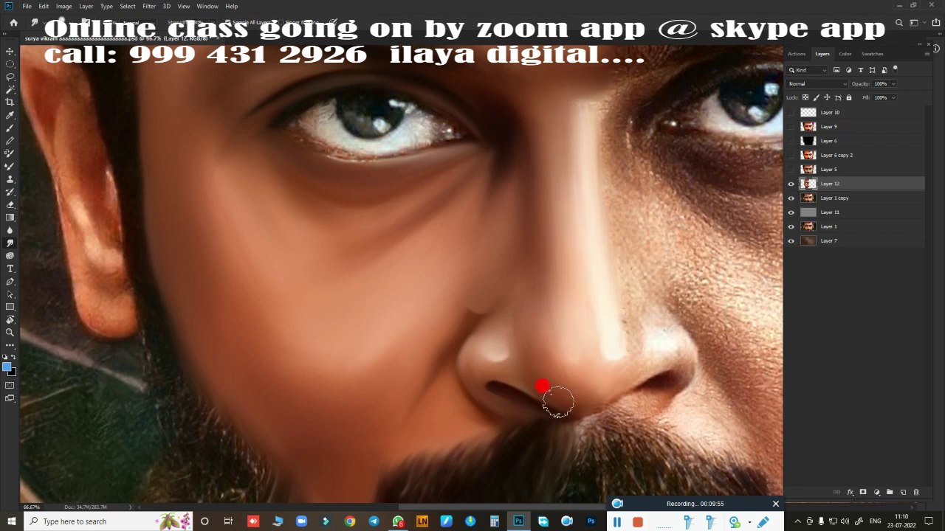
mouse_move(573, 399)
mouse_down()
mouse_move(601, 395)
mouse_move(577, 405)
mouse_up()
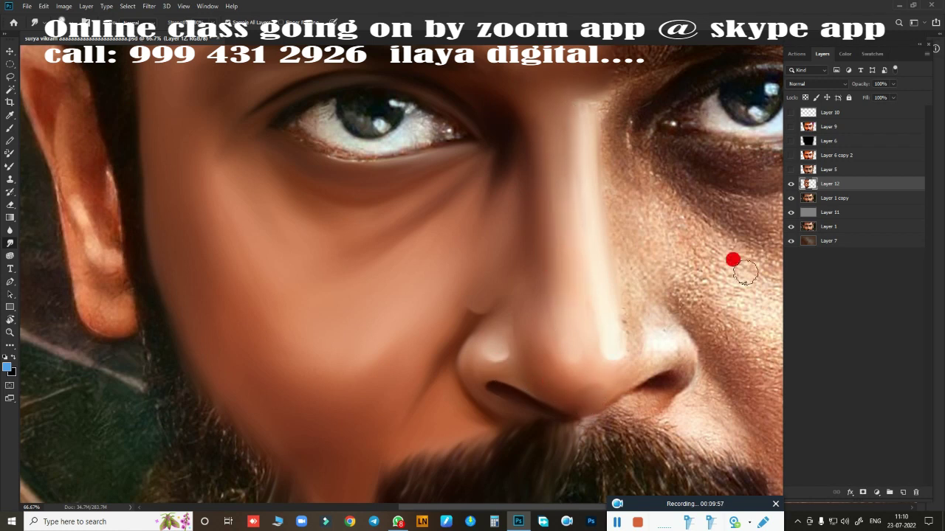
click(790, 127)
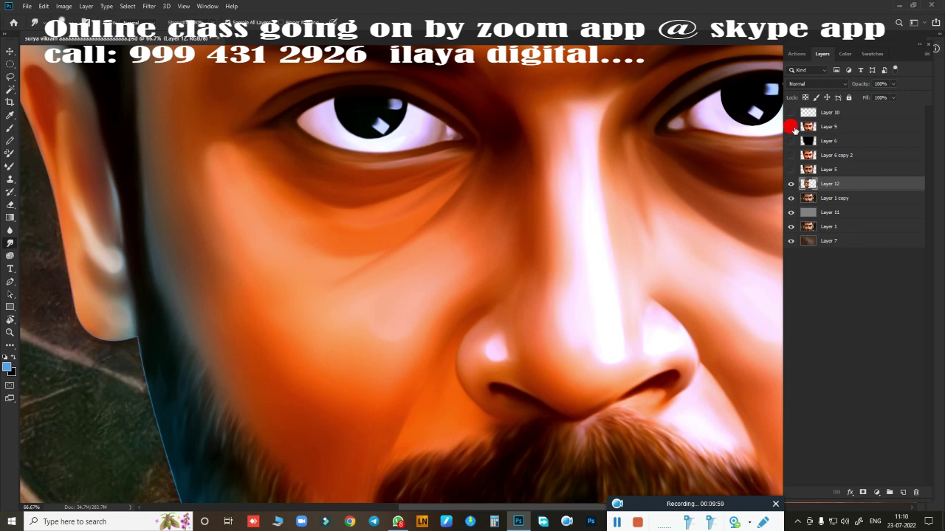
click(791, 127)
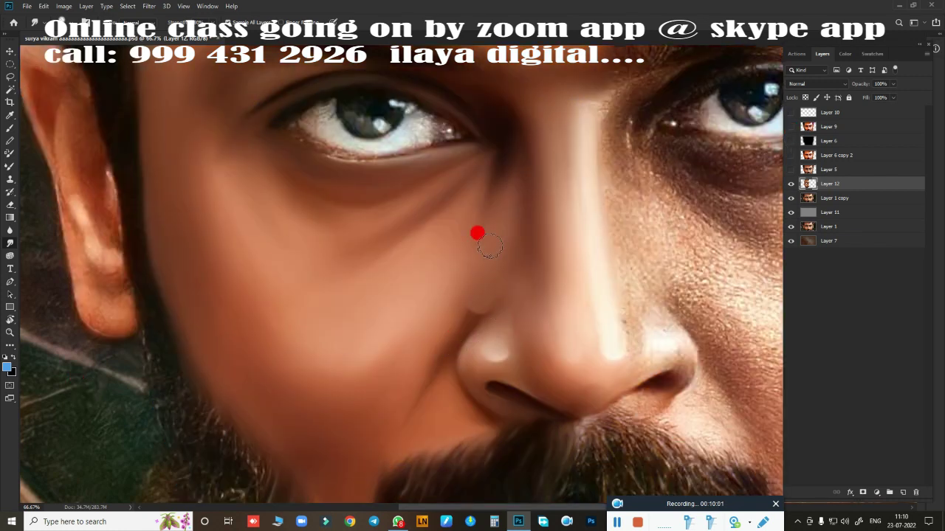
Zoom in on the eye and draw an elliptical marquee selection around the iris
scroll(477, 233, down, 3)
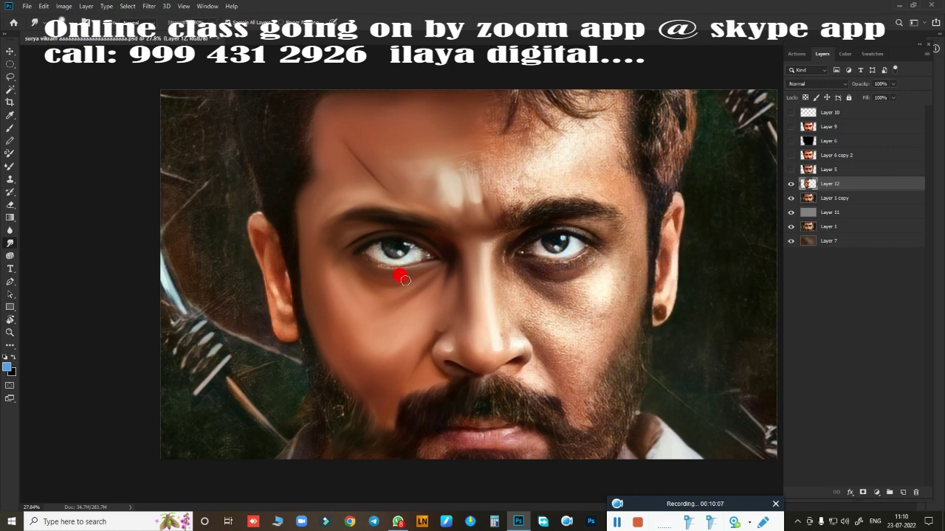
scroll(399, 282, up, 2)
scroll(448, 289, up, 2)
scroll(457, 234, up, 2)
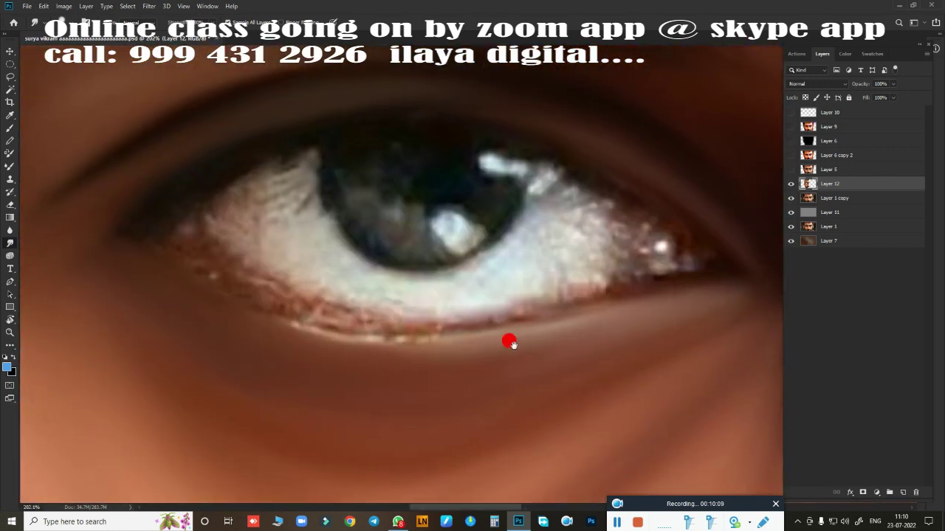
scroll(509, 340, up, 1)
key(l)
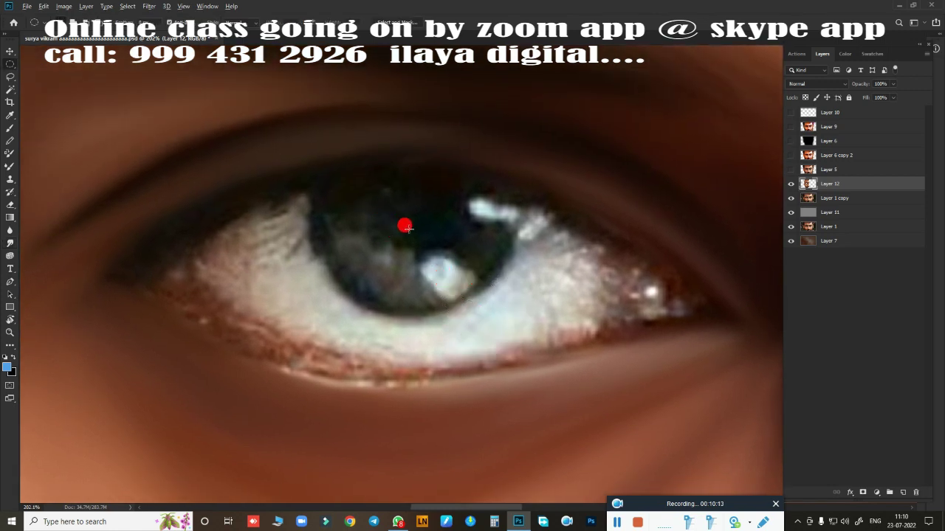
drag(402, 221, 519, 321)
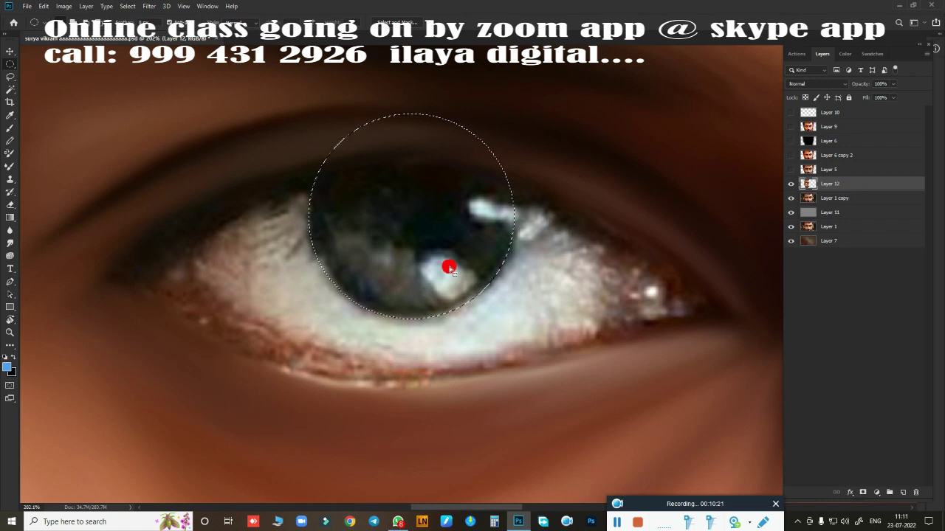
Paint the selected iris solid black on Layer 12, covering its white highlight
key(j)
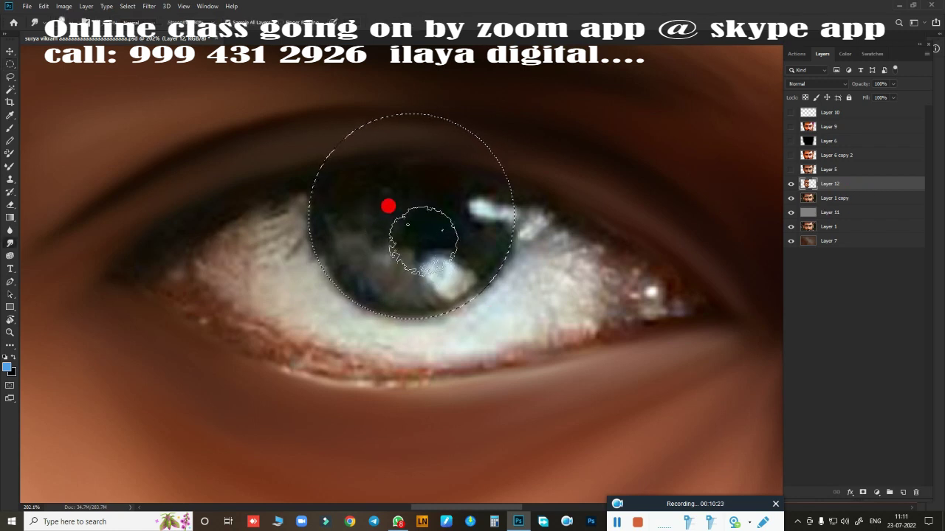
drag(436, 230, 427, 227)
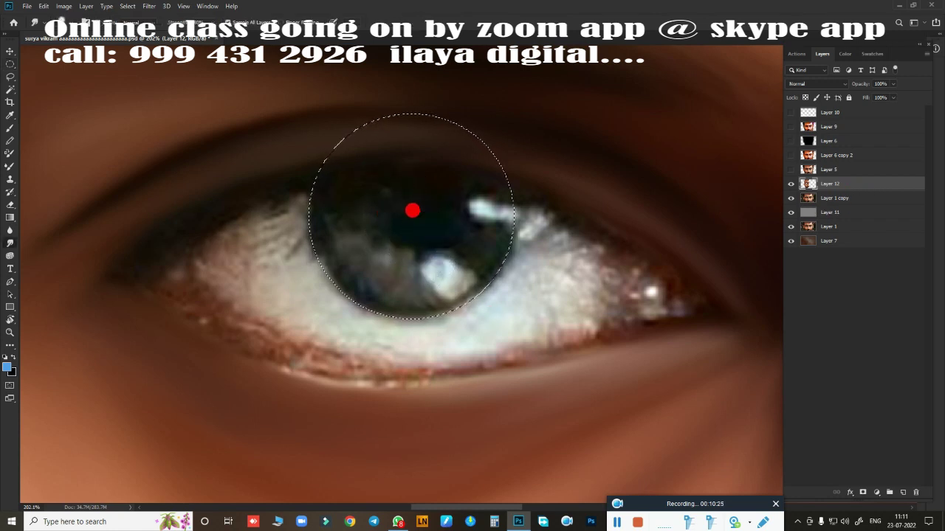
mouse_move(404, 189)
mouse_down()
mouse_move(341, 271)
mouse_move(448, 204)
mouse_move(515, 212)
mouse_up()
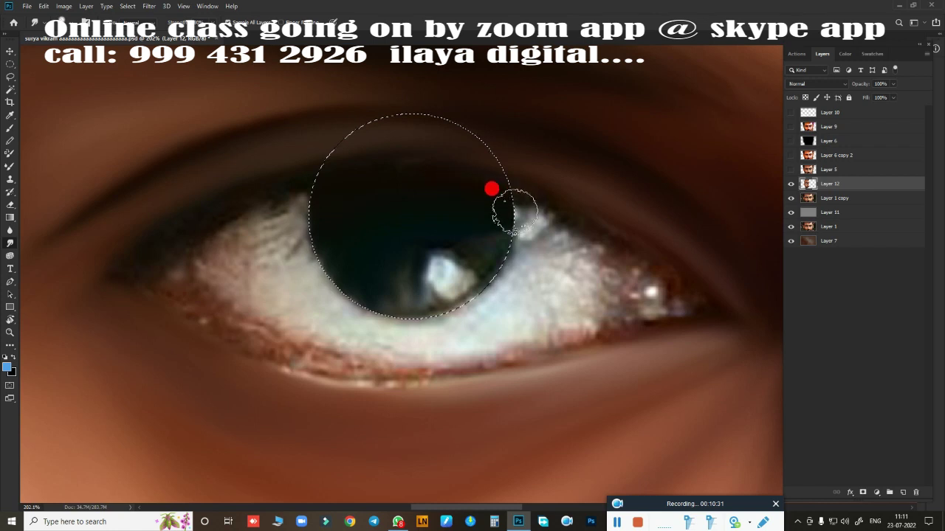
mouse_move(524, 251)
mouse_down()
mouse_move(397, 284)
mouse_move(306, 248)
mouse_move(369, 217)
mouse_move(379, 190)
mouse_move(407, 191)
mouse_up()
mouse_move(357, 158)
mouse_down()
mouse_move(477, 162)
mouse_move(318, 160)
mouse_move(361, 207)
mouse_move(421, 238)
mouse_move(416, 304)
mouse_up()
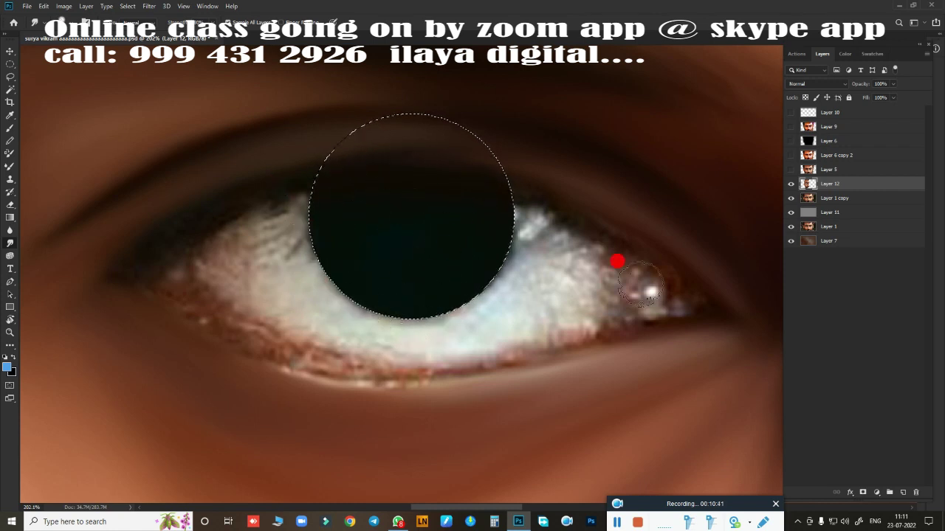
Add a new Layer 13, compare against Layer 12, and try then undo a pupil highlight
click(903, 491)
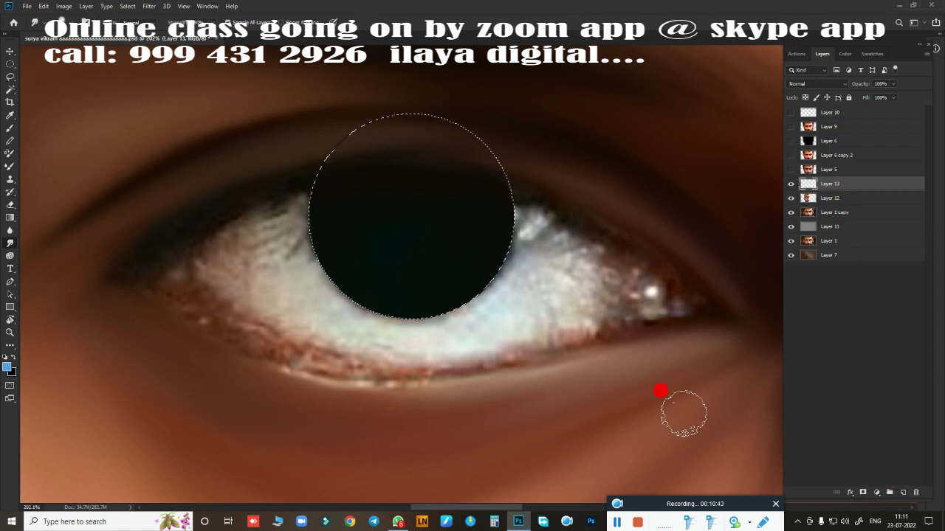
click(790, 199)
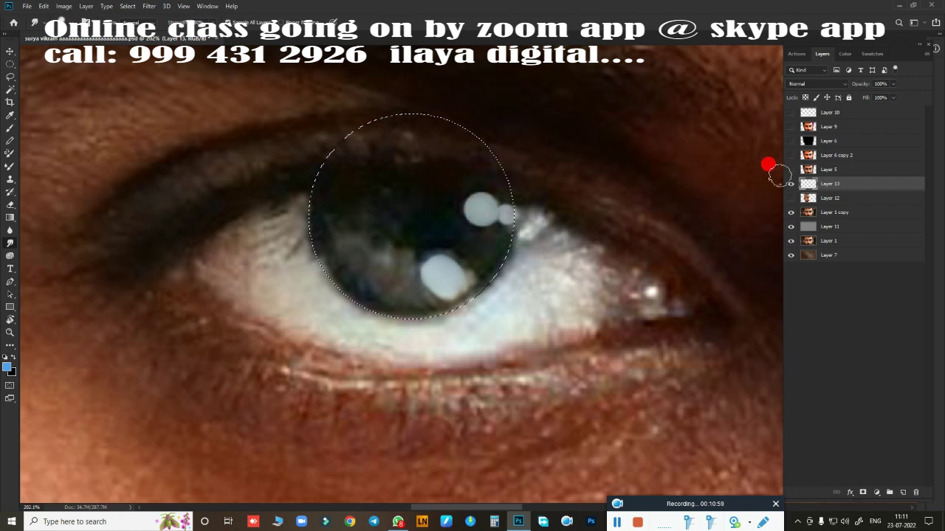
click(790, 198)
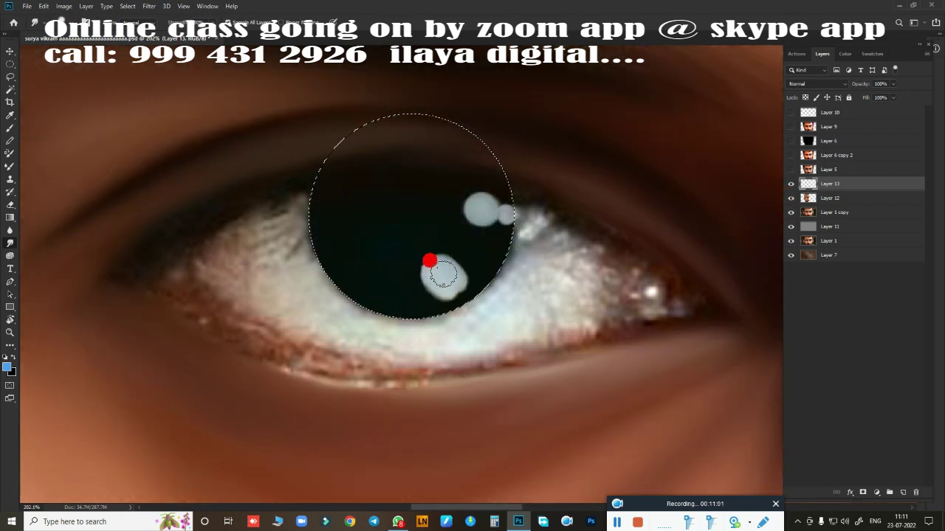
drag(443, 274, 431, 277)
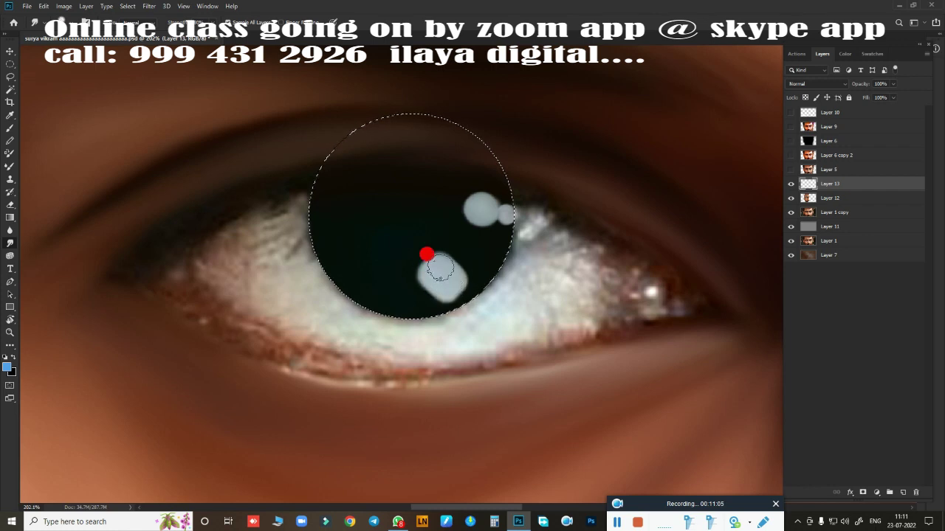
key(ctrl+z)
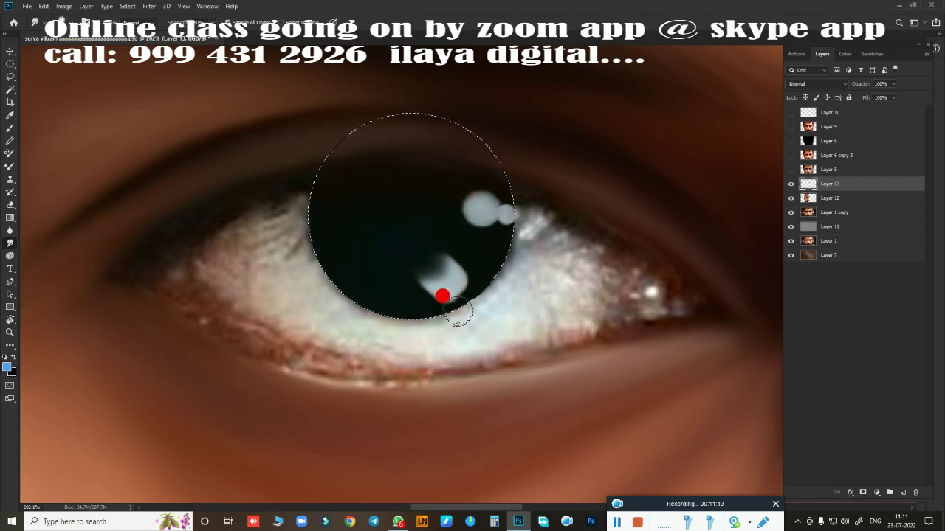
Smooth and lighten the veined eye white on both sides of the pupil
drag(539, 224, 492, 250)
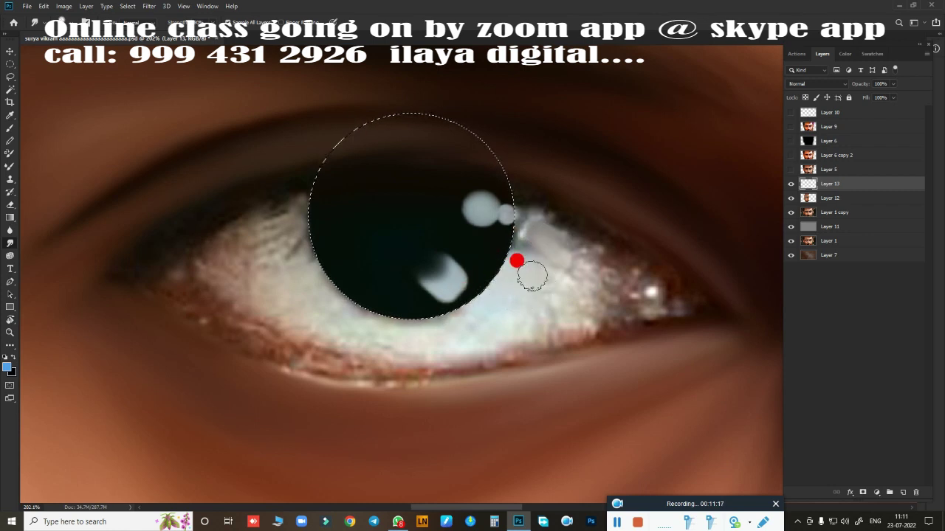
drag(532, 276, 520, 236)
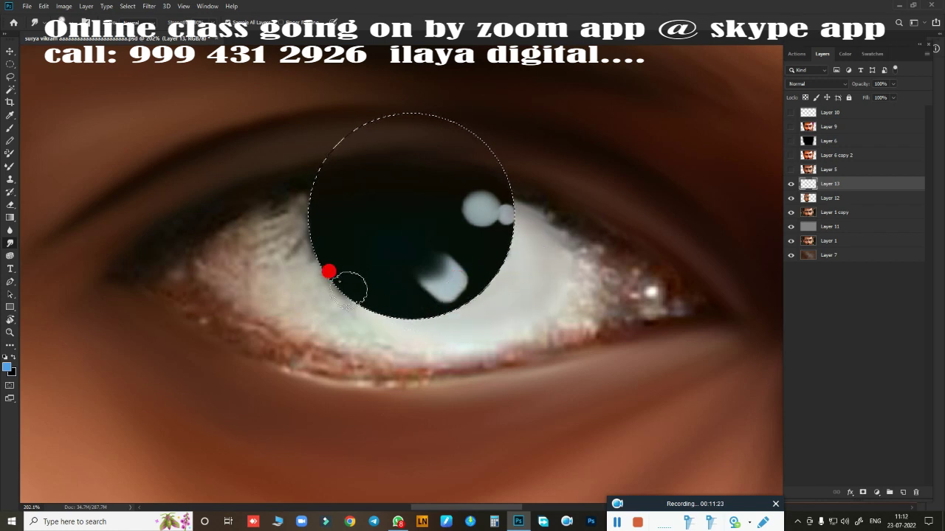
mouse_move(270, 247)
mouse_down()
mouse_move(304, 200)
mouse_move(483, 344)
mouse_up()
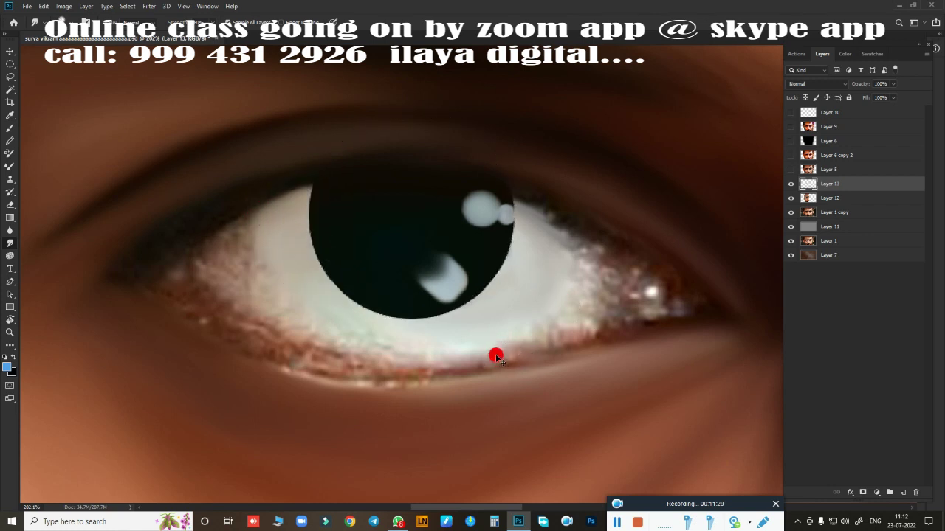
key(ctrl+0)
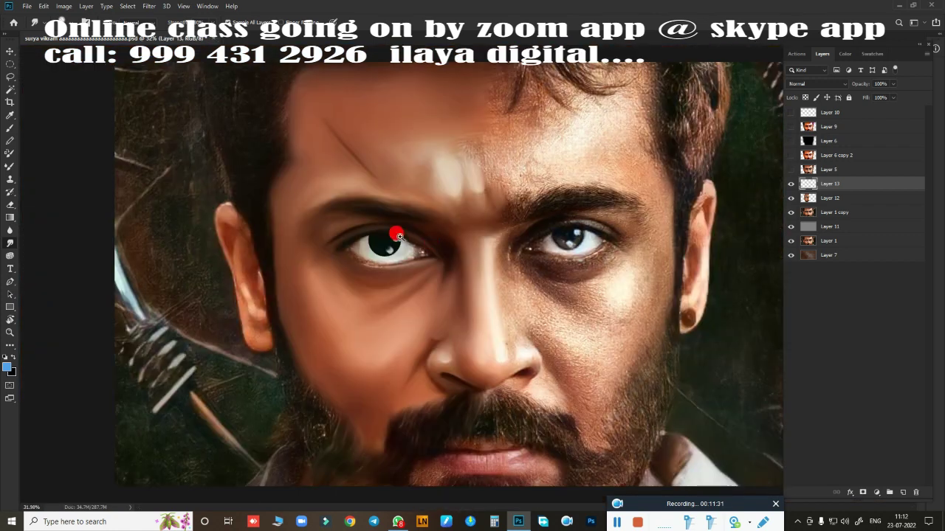
scroll(399, 236, up, 3)
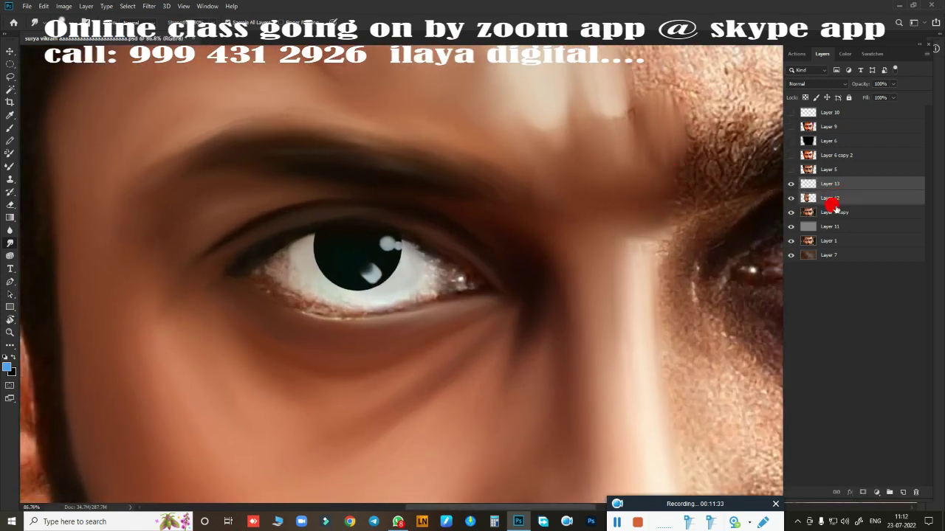
Merge Layer 12 into Layer 13 and toggle Layer 13 to compare with the photo
key(ctrl+e)
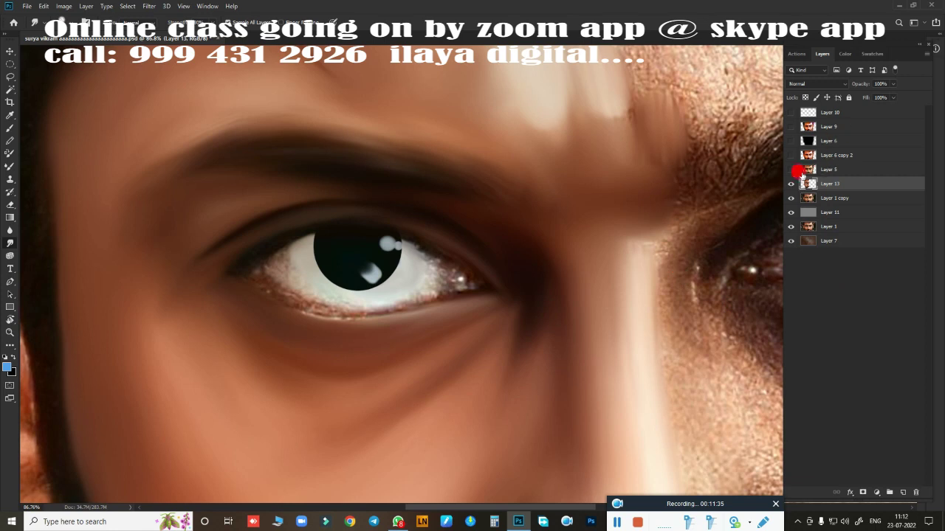
click(792, 184)
scroll(481, 251, up, 2)
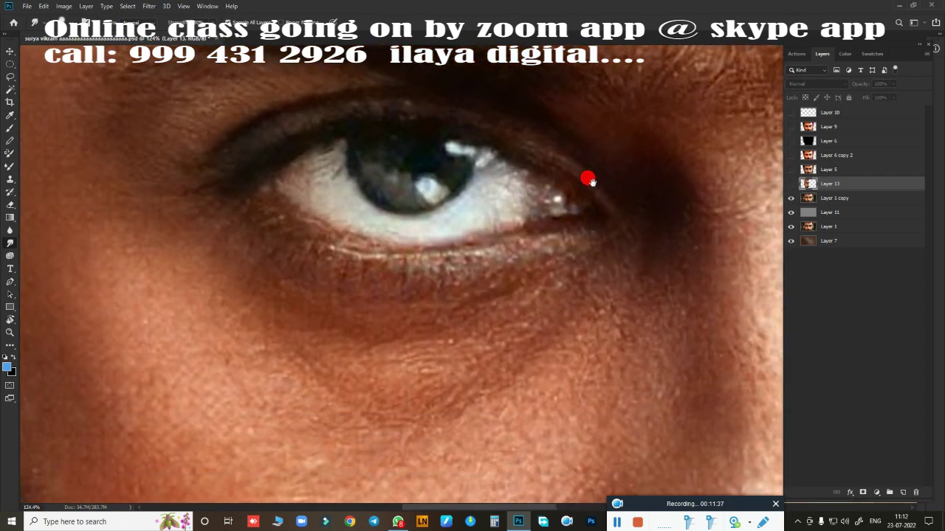
drag(590, 181, 602, 218)
click(791, 183)
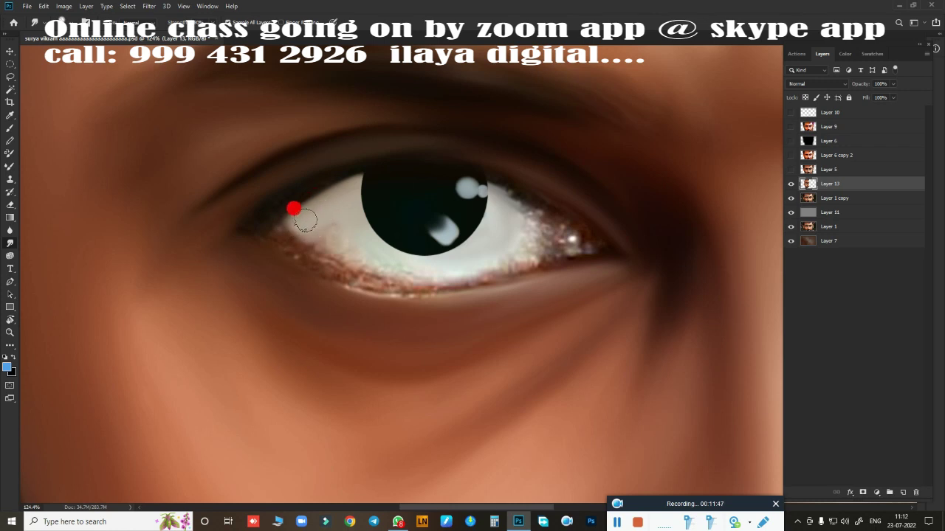
Brighten the inner and outer eye corners and softly shade the eye white toward the iris
mouse_move(290, 225)
mouse_down()
mouse_move(379, 267)
mouse_move(322, 223)
mouse_move(451, 270)
mouse_move(375, 262)
mouse_move(320, 232)
mouse_move(498, 224)
mouse_move(420, 261)
mouse_move(538, 239)
mouse_move(498, 233)
mouse_move(491, 188)
mouse_move(551, 213)
mouse_move(538, 219)
mouse_move(546, 228)
mouse_move(536, 223)
mouse_move(586, 227)
mouse_up()
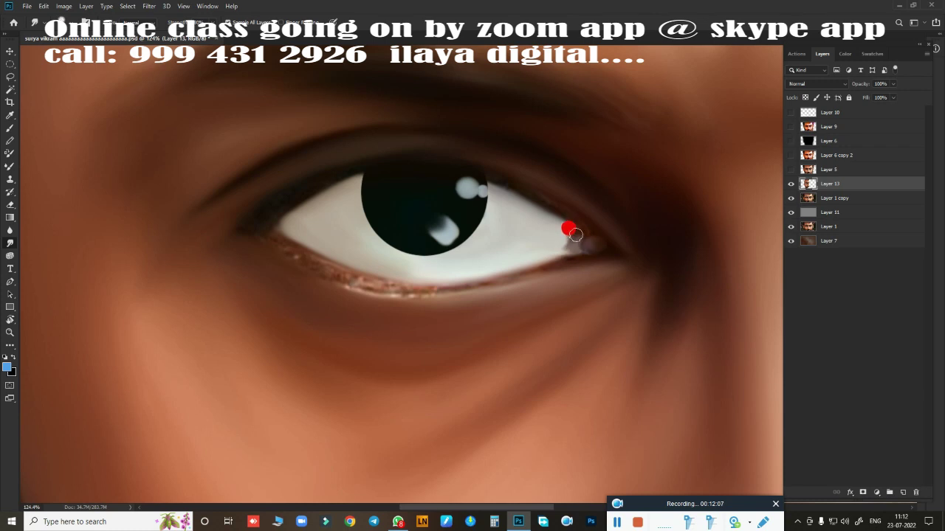
mouse_move(576, 235)
mouse_down()
mouse_move(566, 242)
mouse_move(579, 245)
mouse_move(553, 242)
mouse_move(540, 219)
mouse_move(267, 235)
mouse_move(255, 217)
mouse_move(280, 197)
mouse_move(317, 184)
mouse_move(274, 206)
mouse_move(381, 159)
mouse_move(415, 160)
mouse_move(302, 185)
mouse_move(264, 213)
mouse_move(447, 164)
mouse_move(485, 166)
mouse_move(458, 166)
mouse_move(530, 190)
mouse_move(568, 218)
mouse_move(535, 194)
mouse_move(552, 200)
mouse_move(610, 244)
mouse_move(572, 263)
mouse_up()
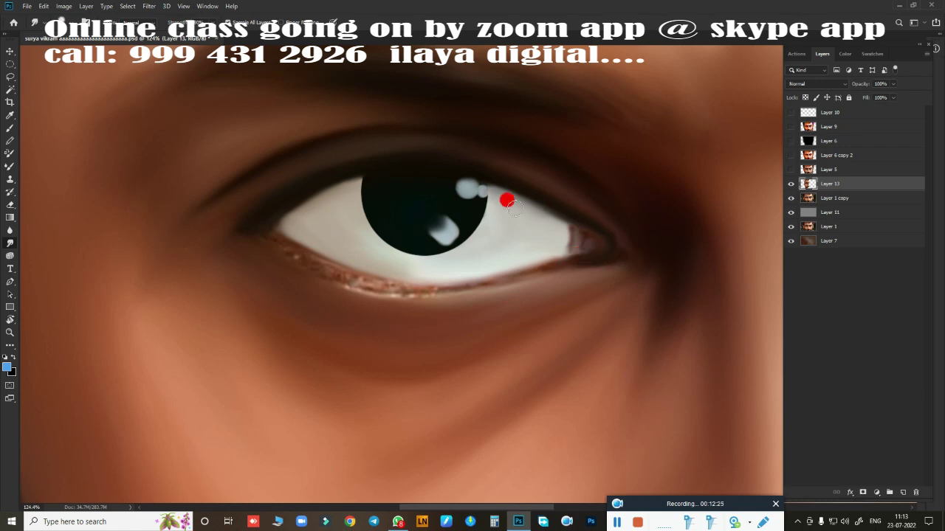
mouse_move(505, 201)
mouse_down()
mouse_move(546, 214)
mouse_move(496, 191)
mouse_move(512, 184)
mouse_move(592, 231)
mouse_move(577, 247)
mouse_move(517, 259)
mouse_move(293, 233)
mouse_move(259, 204)
mouse_move(259, 226)
mouse_move(272, 234)
mouse_move(371, 272)
mouse_move(506, 261)
mouse_move(362, 280)
mouse_move(244, 217)
mouse_move(244, 226)
mouse_move(327, 185)
mouse_move(272, 213)
mouse_move(274, 228)
mouse_move(261, 214)
mouse_move(330, 250)
mouse_move(565, 214)
mouse_move(668, 213)
mouse_move(573, 265)
mouse_up()
scroll(543, 284, down, 5)
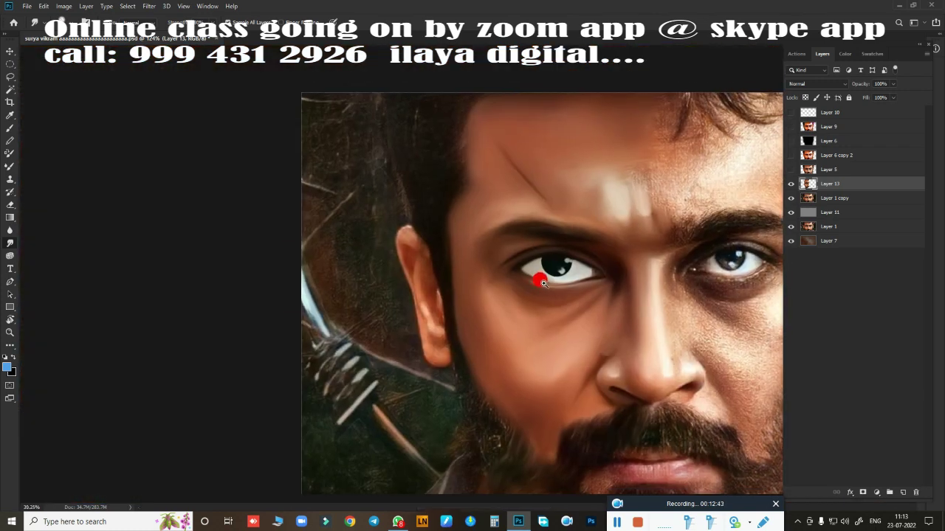
scroll(543, 283, down, 3)
scroll(574, 257, up, 3)
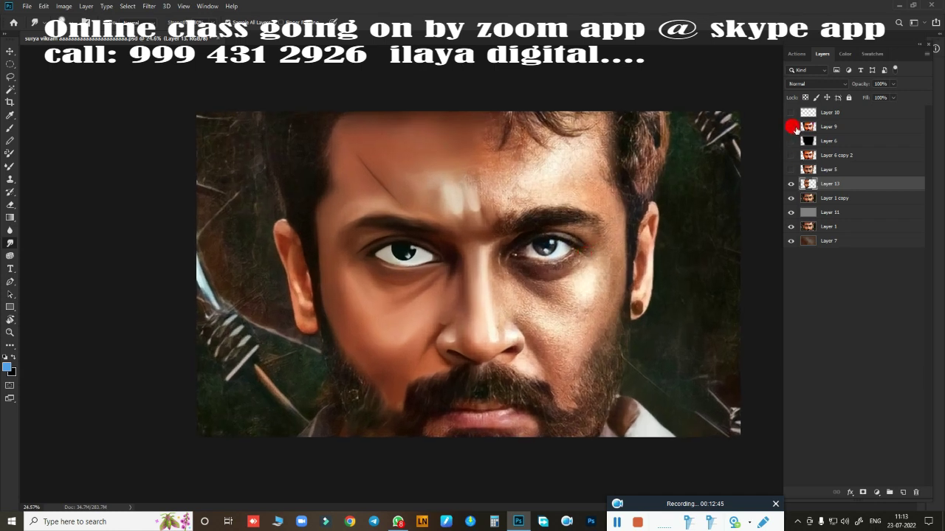
click(792, 128)
click(792, 129)
click(790, 155)
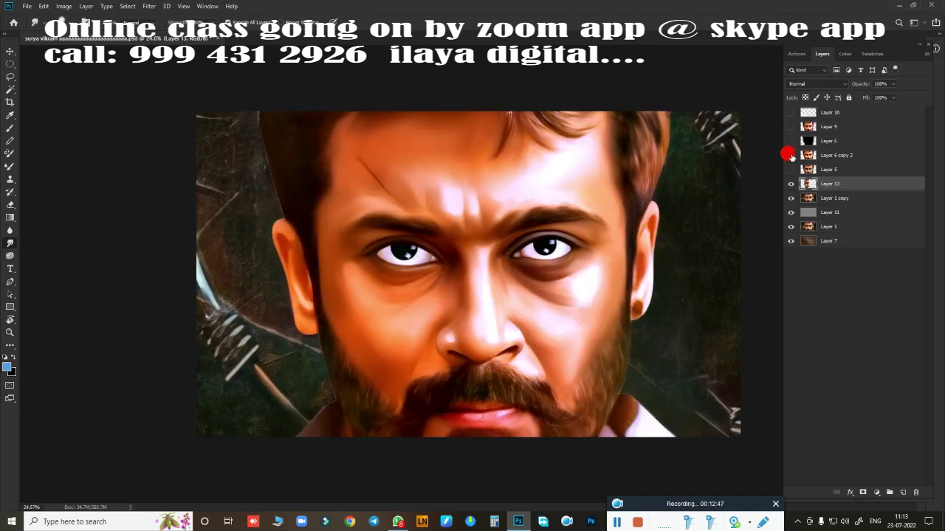
click(790, 162)
click(791, 169)
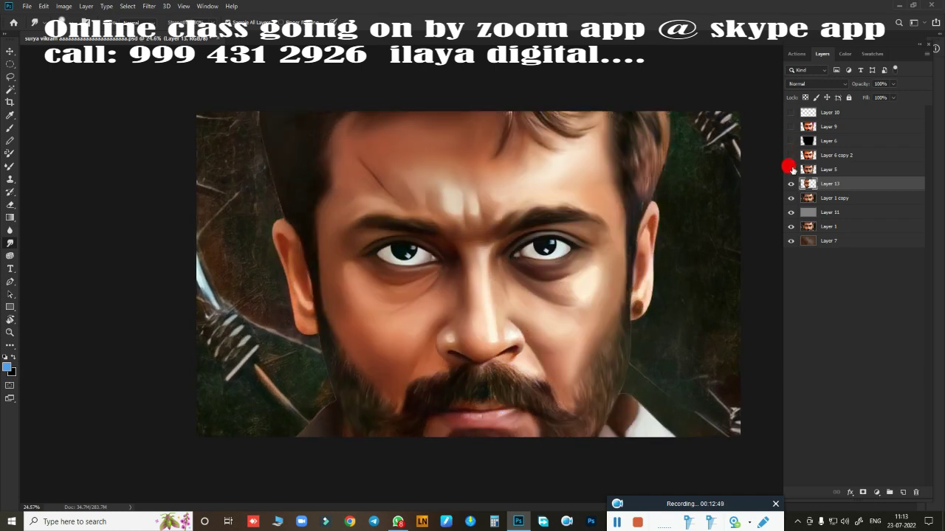
click(791, 169)
click(792, 169)
click(791, 169)
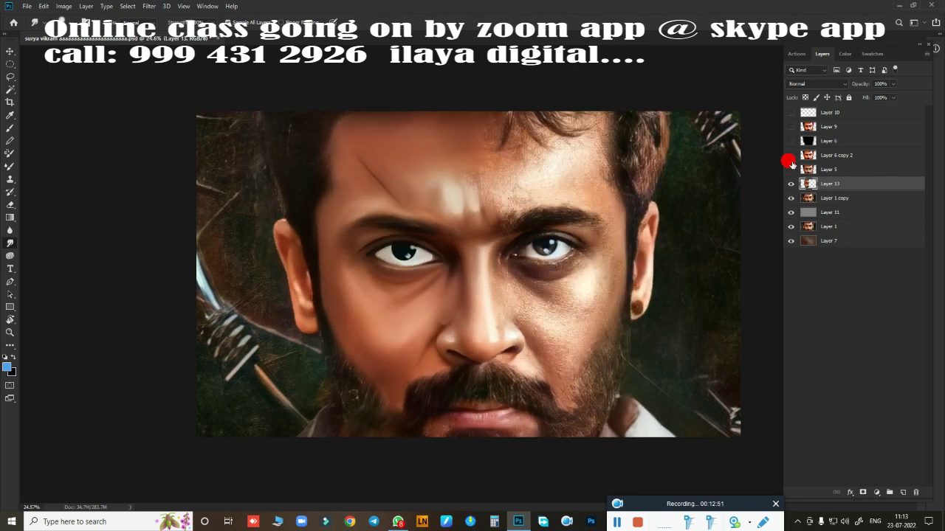
click(791, 169)
click(791, 169)
click(791, 169)
click(790, 156)
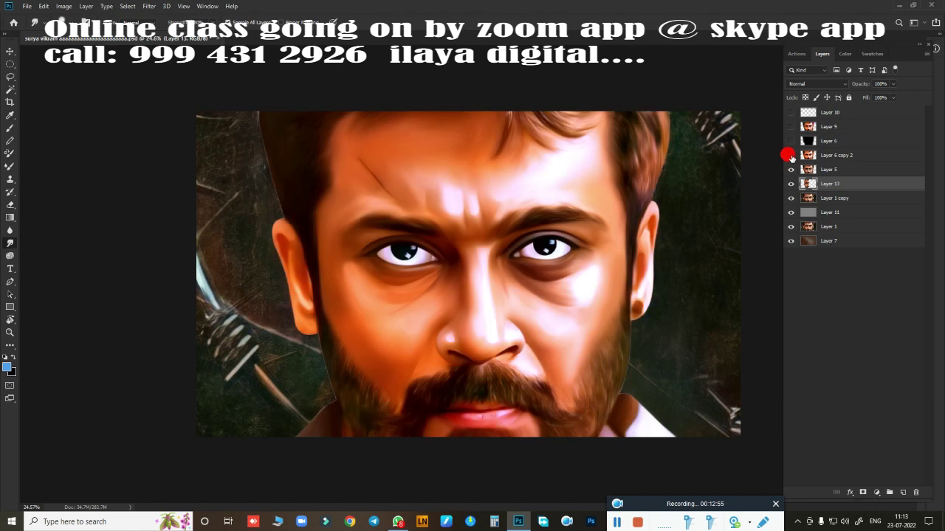
click(790, 143)
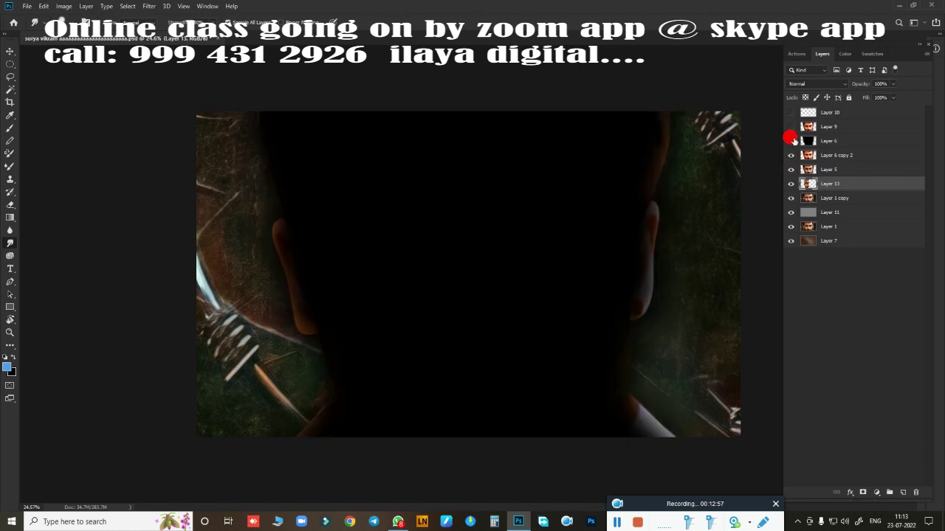
click(791, 127)
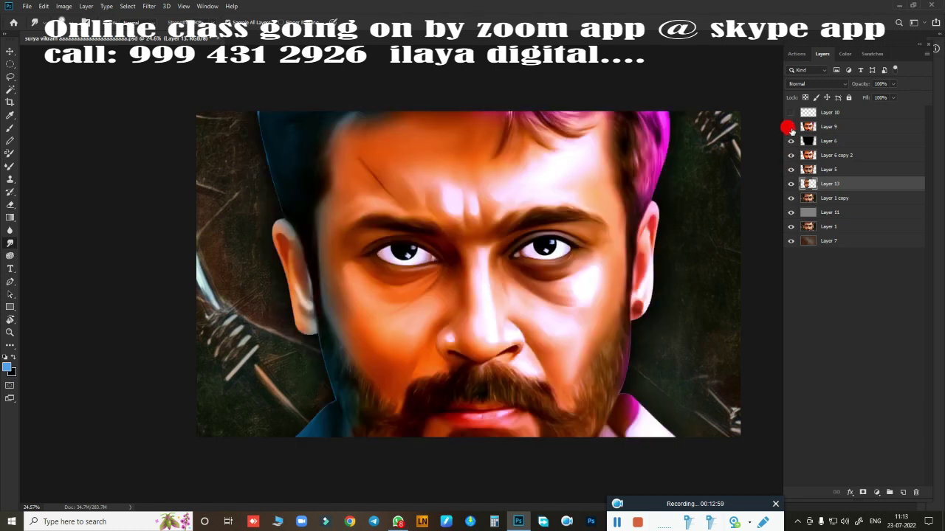
click(790, 127)
click(790, 141)
click(790, 155)
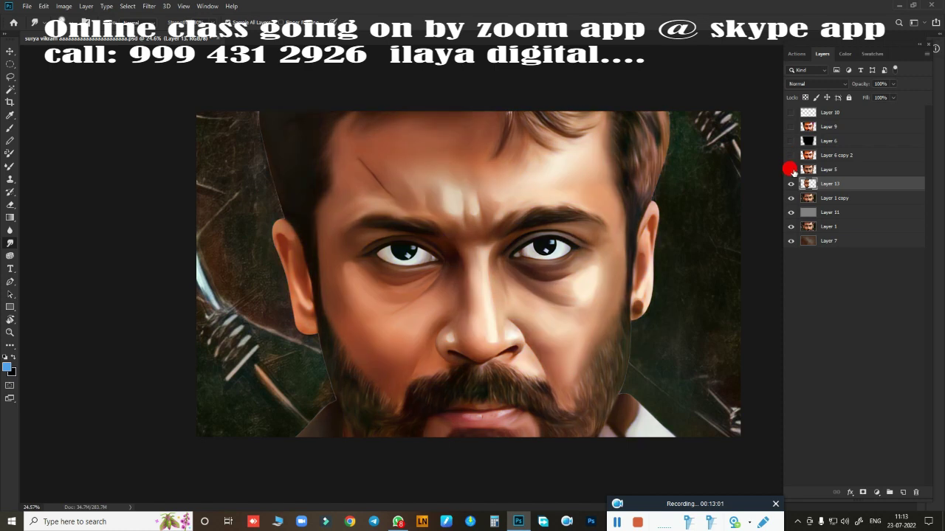
click(790, 169)
scroll(490, 262, up, 5)
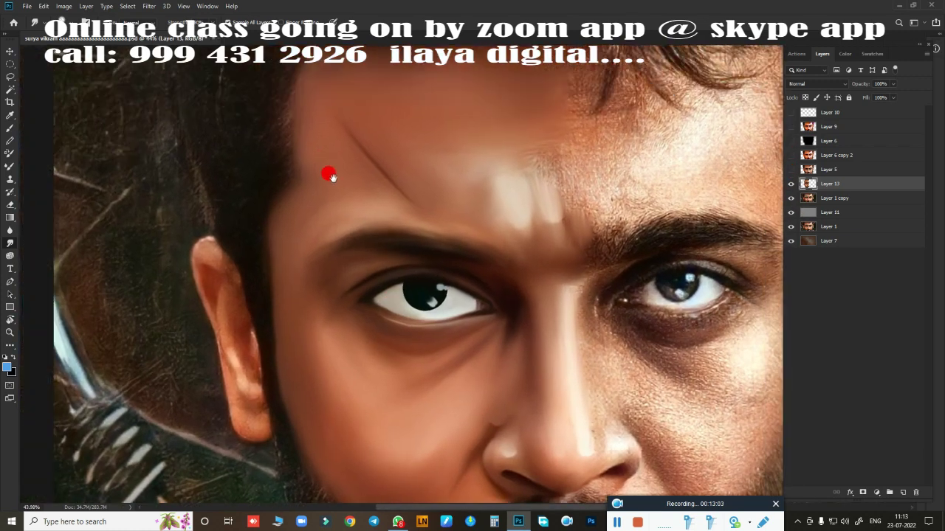
Smudge the beard below the jaw into downward streaks, then zoom out to the whole face
scroll(424, 237, up, 3)
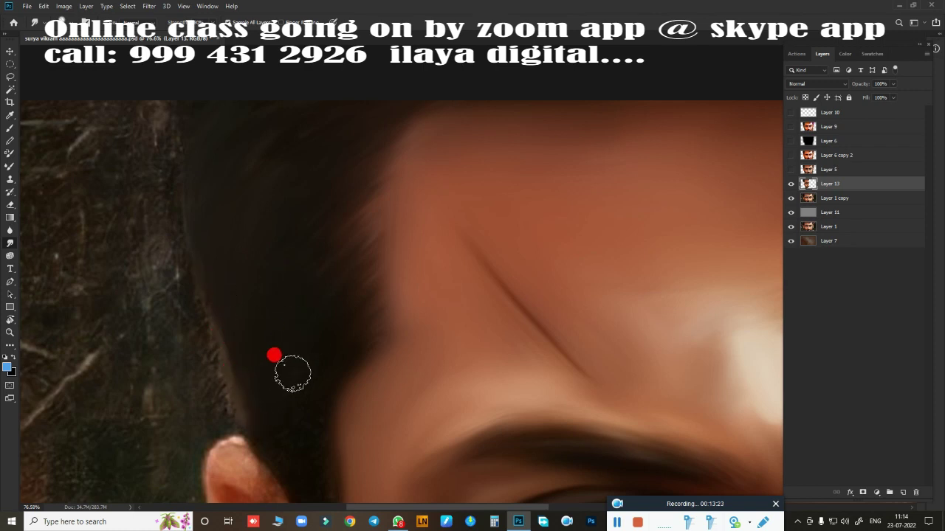
scroll(476, 152, down, 5)
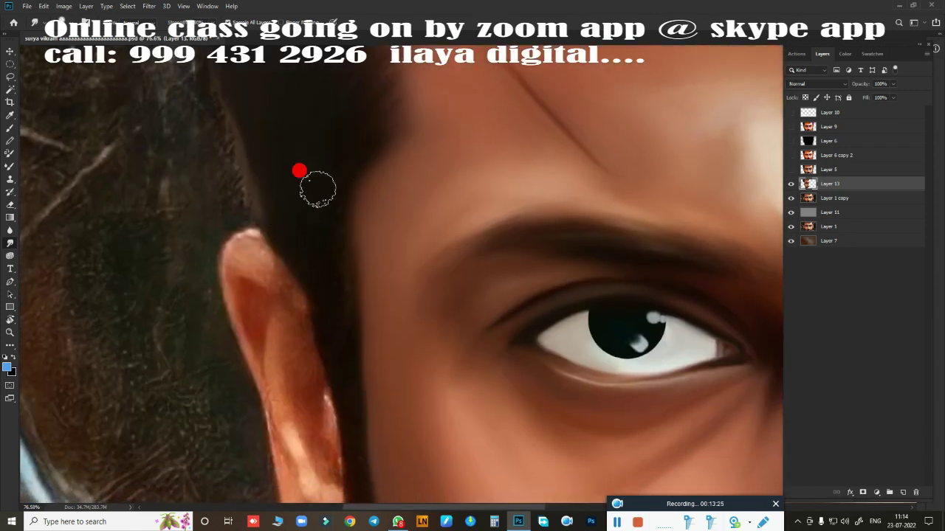
drag(331, 380, 386, 131)
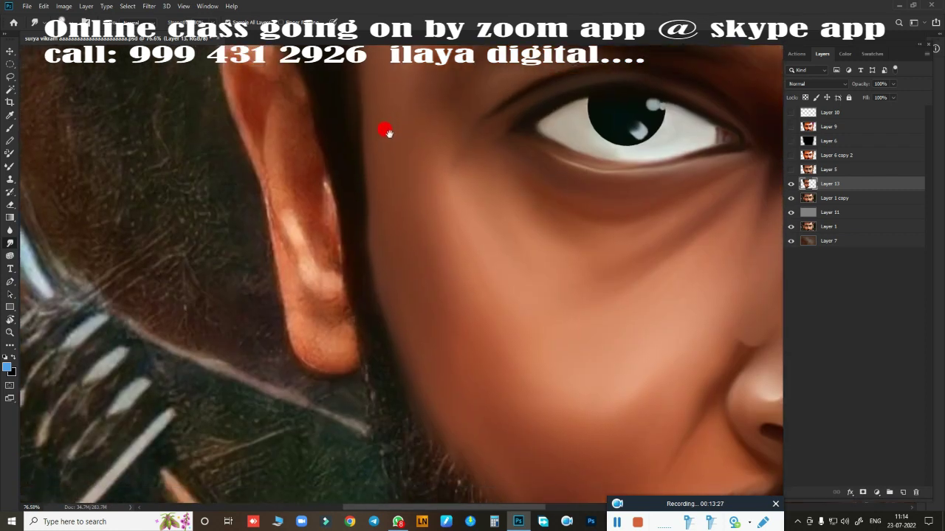
drag(344, 316, 352, 154)
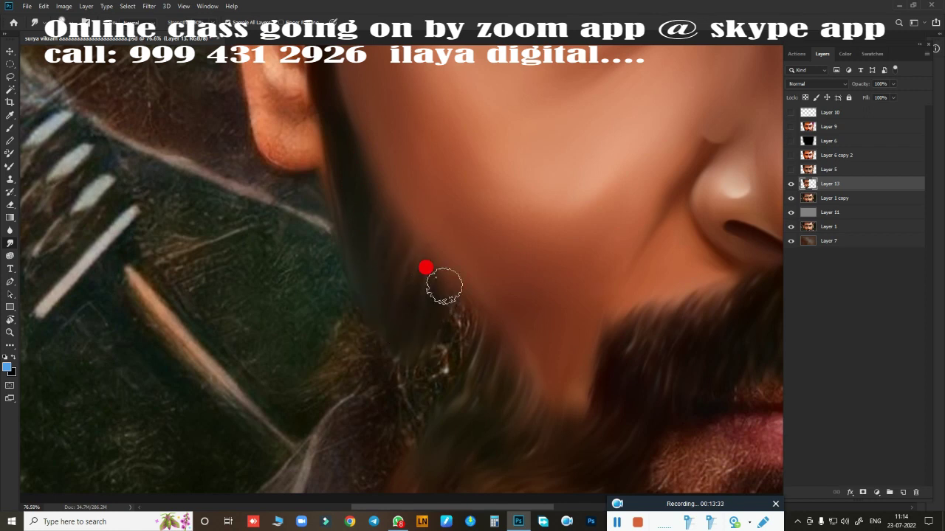
drag(443, 280, 451, 352)
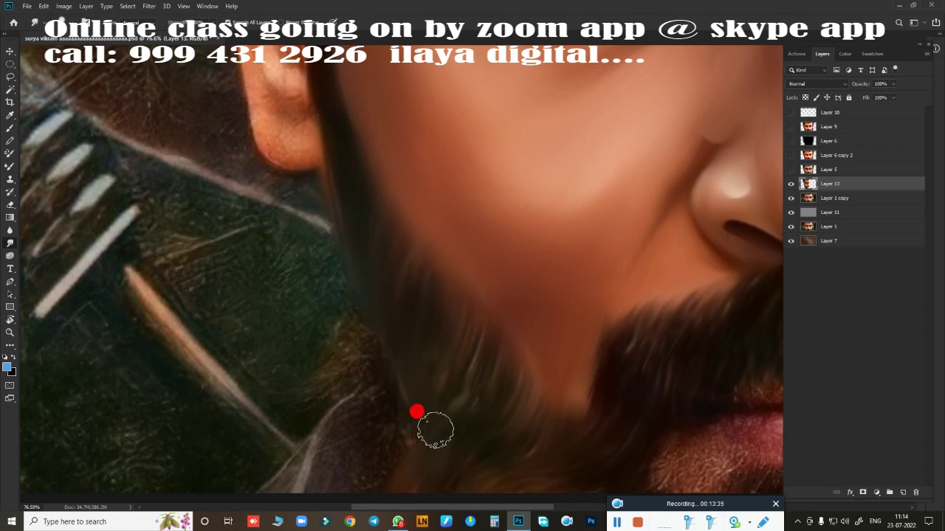
scroll(544, 326, down, 5)
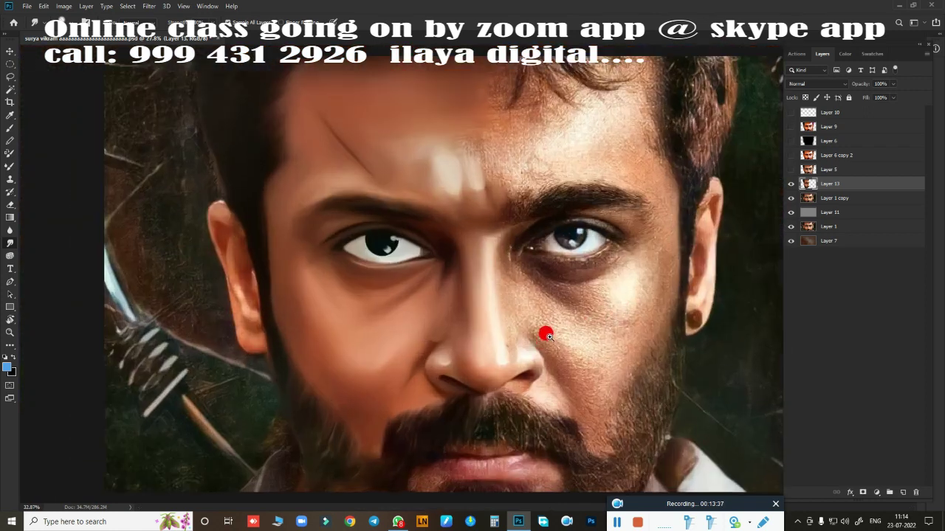
Shift the face colour toward yellow with a Hue/Saturation adjustment
scroll(544, 332, up, 1)
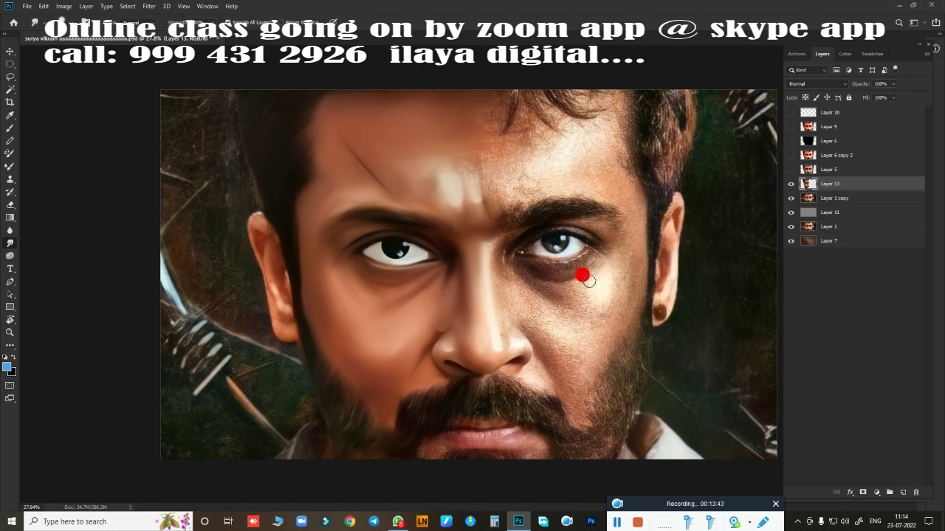
key(ctrl+u)
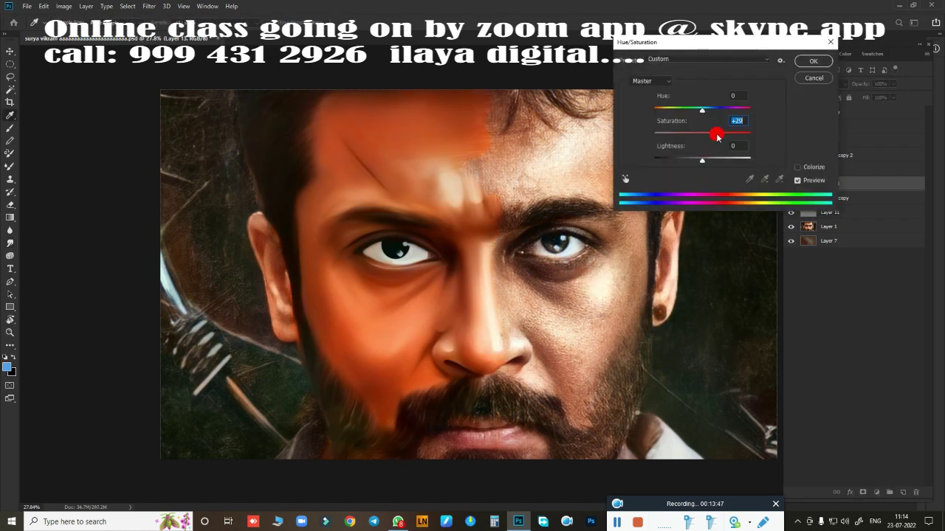
drag(705, 113, 708, 112)
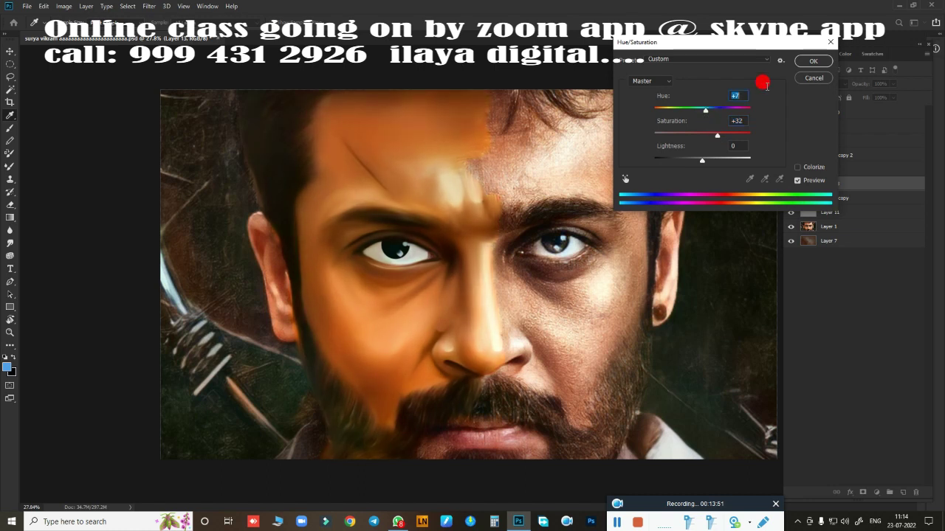
click(811, 61)
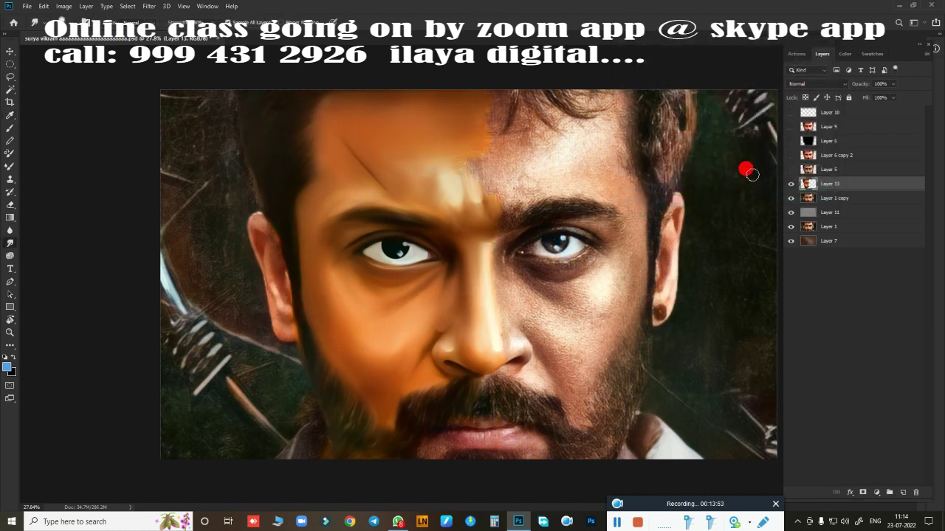
Apply a Color Balance adjustment on the Highlights, then toggle Layer 9 to compare
key(ctrl+b)
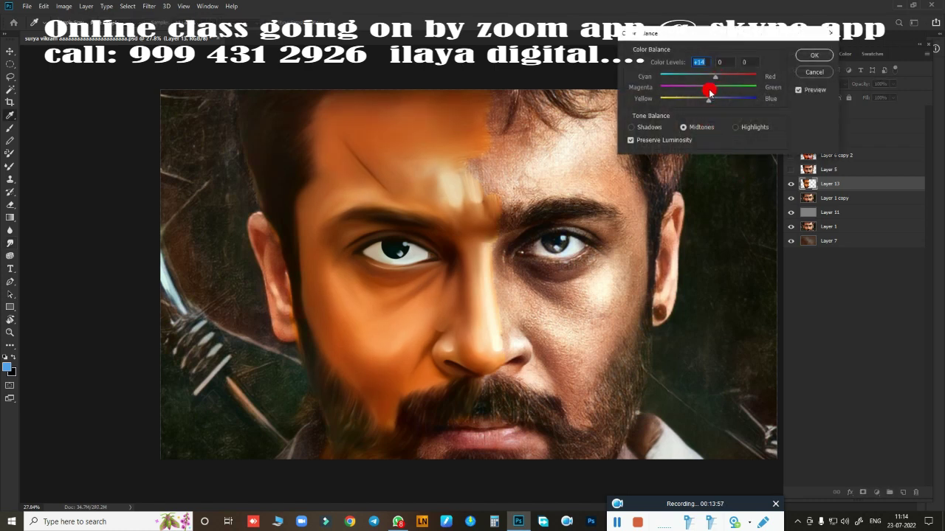
click(734, 128)
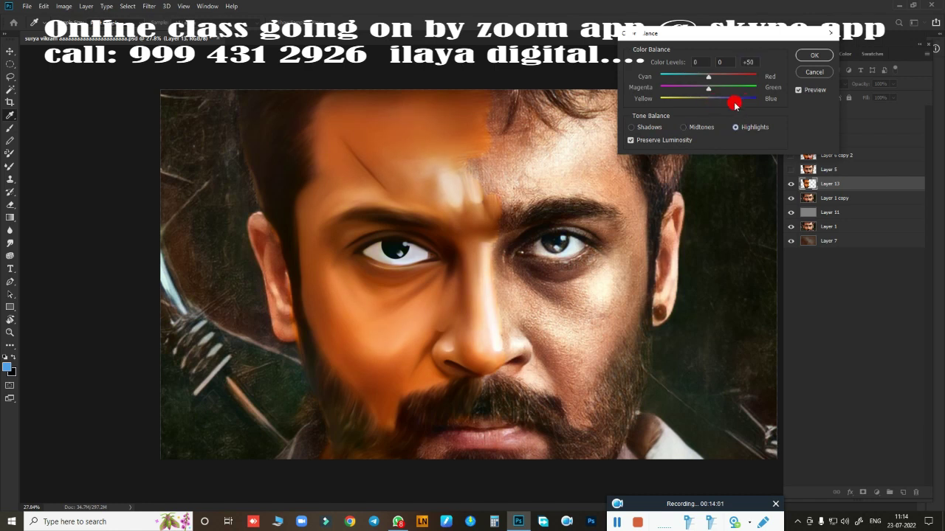
click(809, 57)
click(791, 129)
click(790, 127)
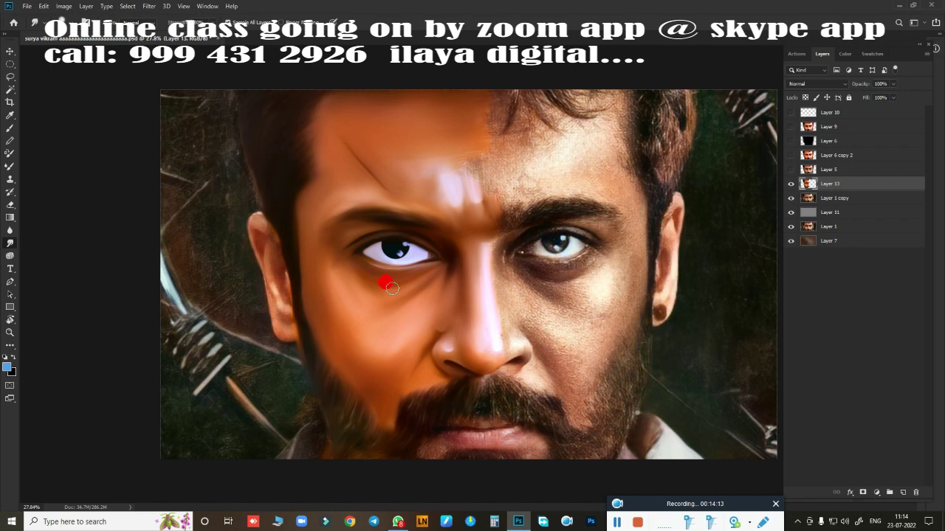
Turn on the upper layers to show the fully painted face
mouse_move(478, 224)
mouse_down()
mouse_move(526, 236)
mouse_move(524, 228)
mouse_up()
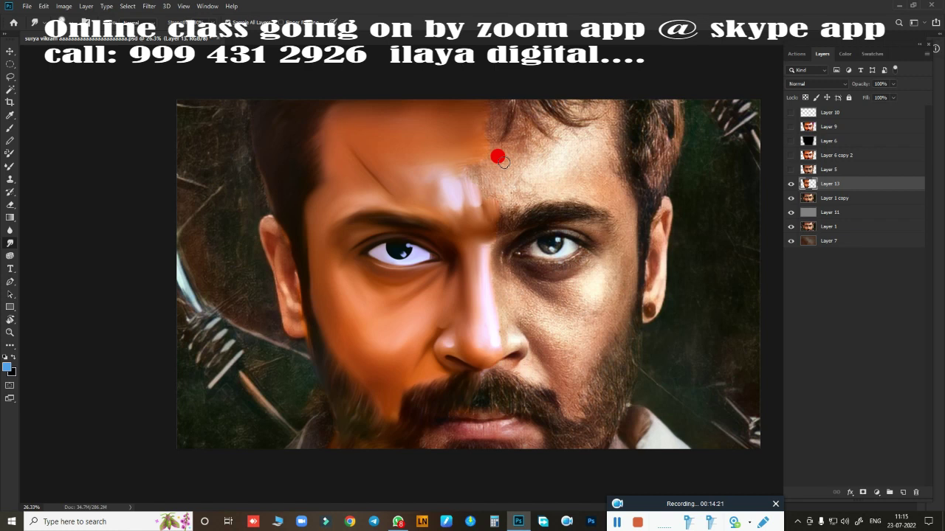
drag(512, 183, 532, 175)
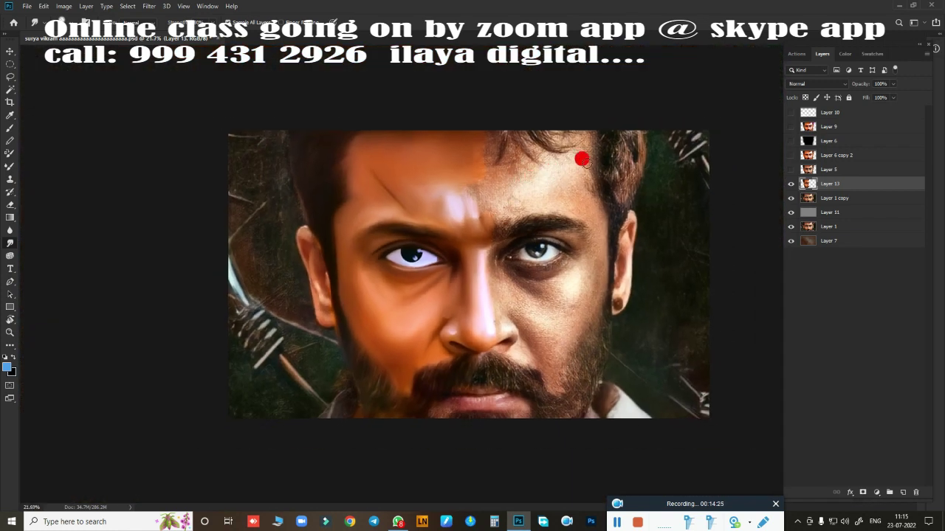
drag(788, 173, 788, 129)
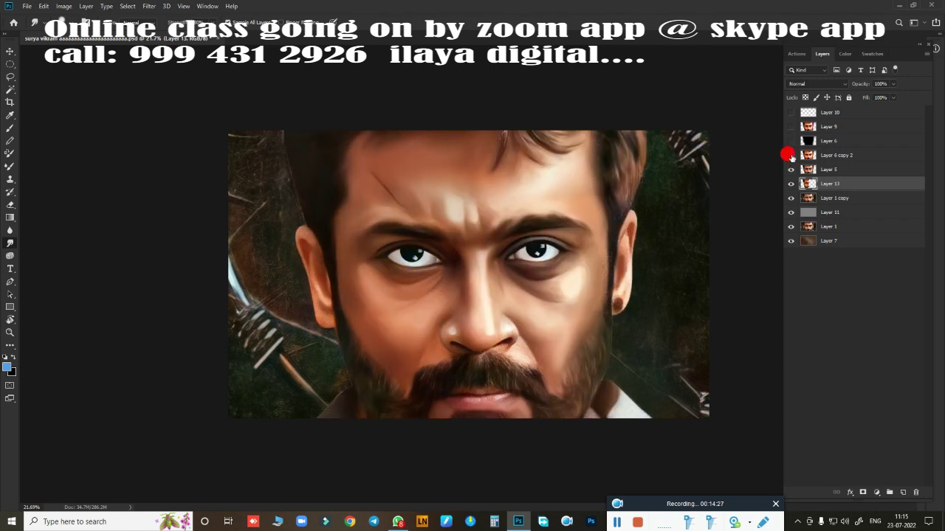
Show the Layer 10 logo watermark, preview Layer 11's grey backdrop, and hide Layer 1
click(789, 109)
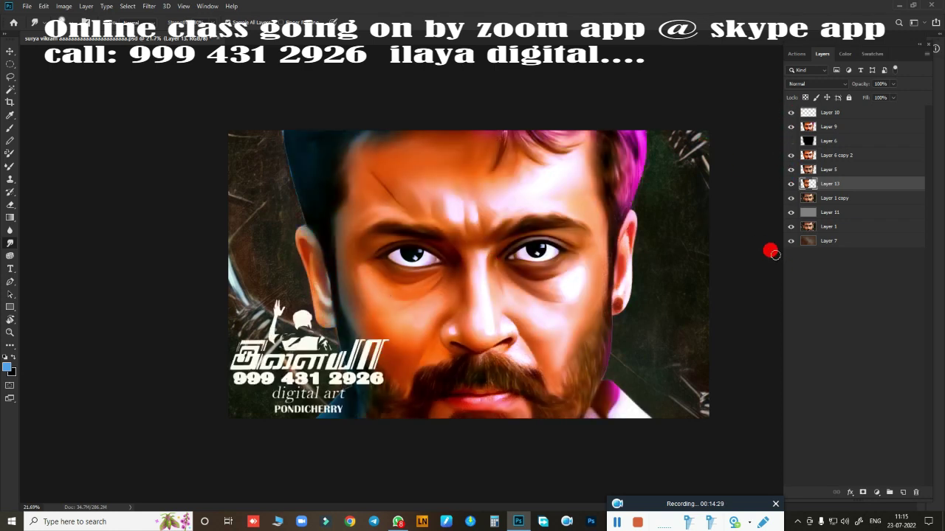
click(789, 212)
click(790, 214)
click(791, 226)
scroll(648, 250, up, 3)
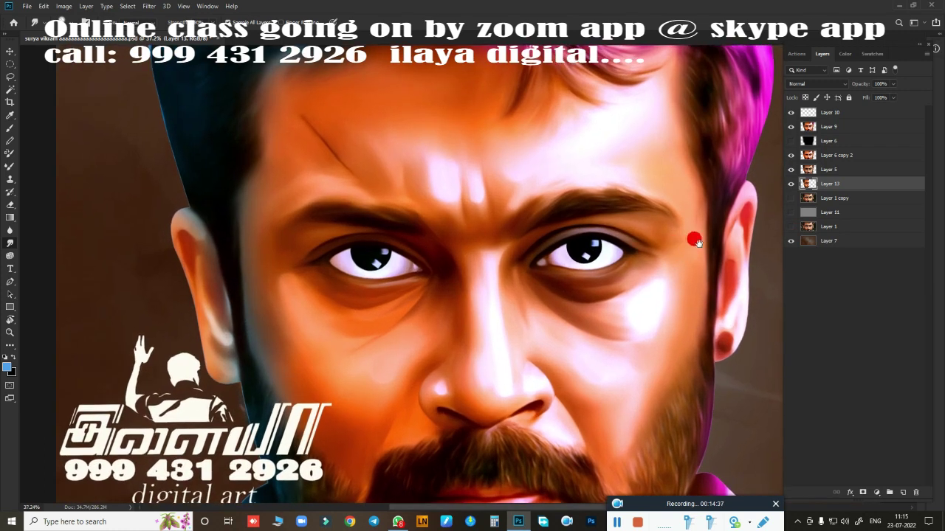
scroll(653, 221, down, 4)
scroll(701, 243, up, 1)
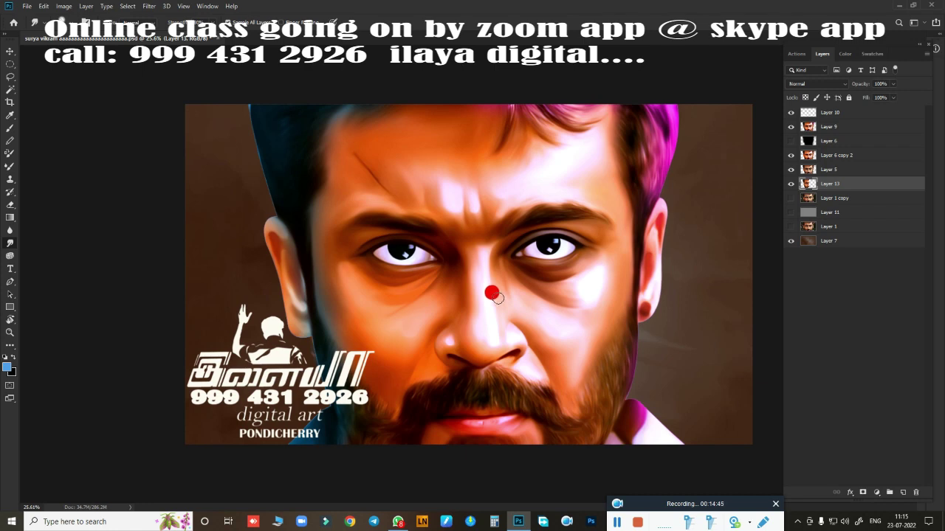
Zoom in on the nose bridge and hide the painted layers to compare with the photo
mouse_move(492, 282)
mouse_down()
mouse_move(529, 291)
mouse_move(512, 278)
mouse_up()
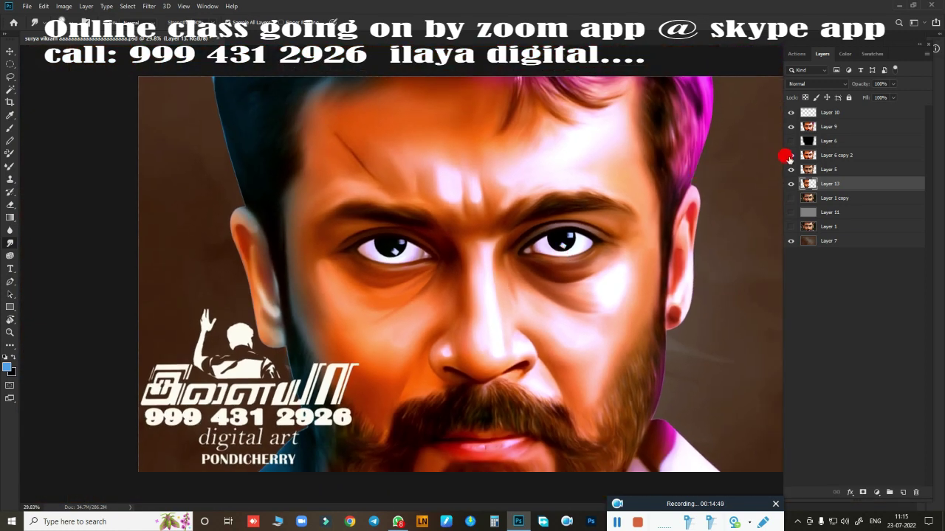
drag(789, 155, 789, 183)
click(789, 198)
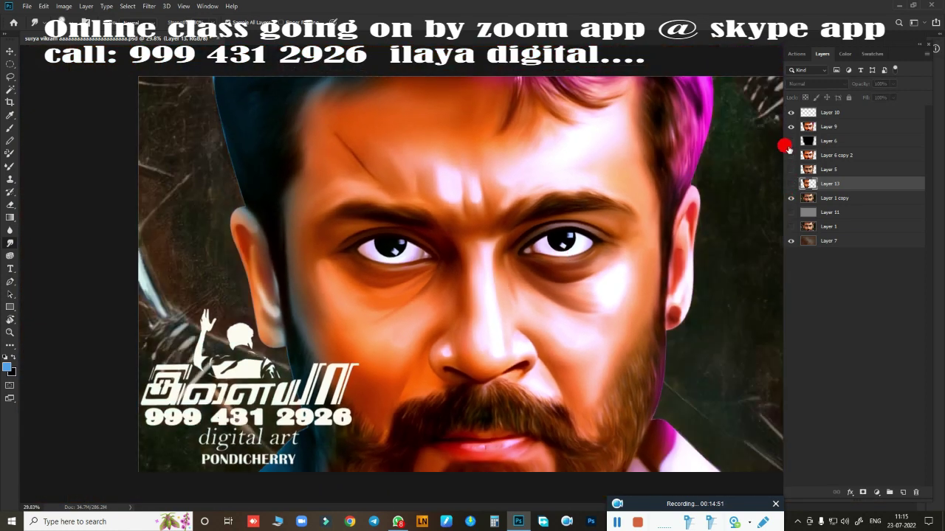
drag(789, 147, 788, 127)
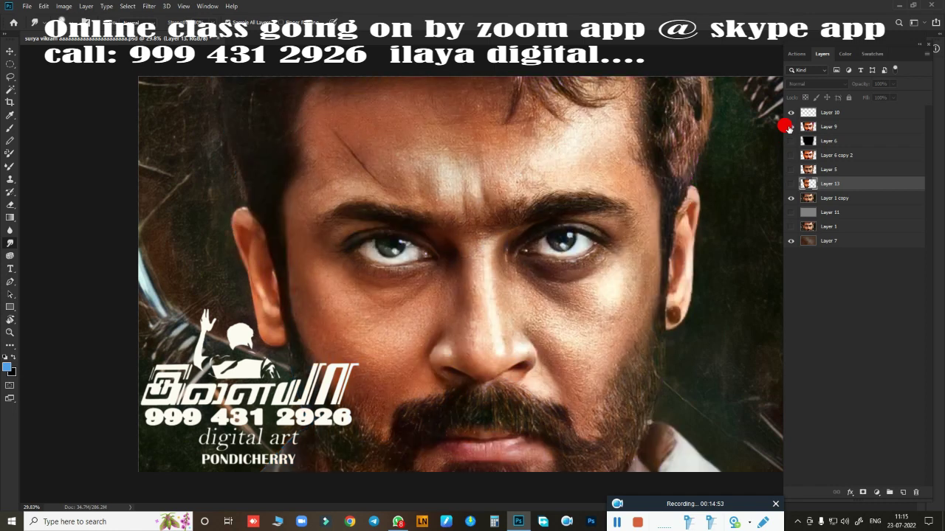
click(790, 127)
click(790, 127)
Flash Layer 9 for comparison, then show Layer 5 and Layer 6 copy 2 for the full painted face
click(790, 127)
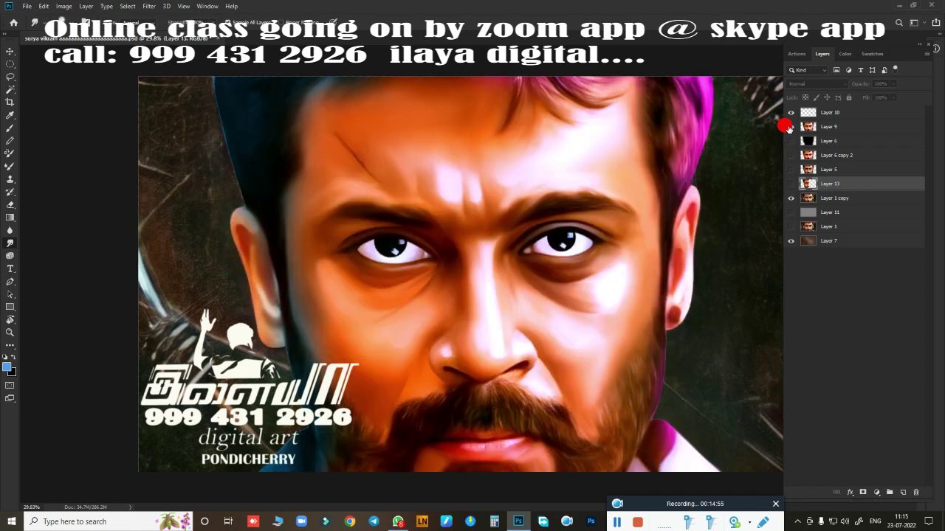
click(791, 127)
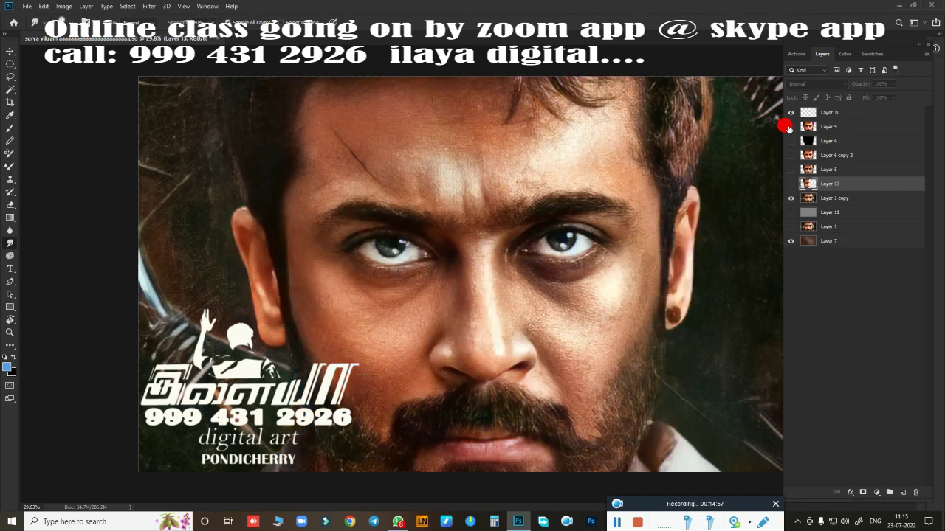
click(790, 127)
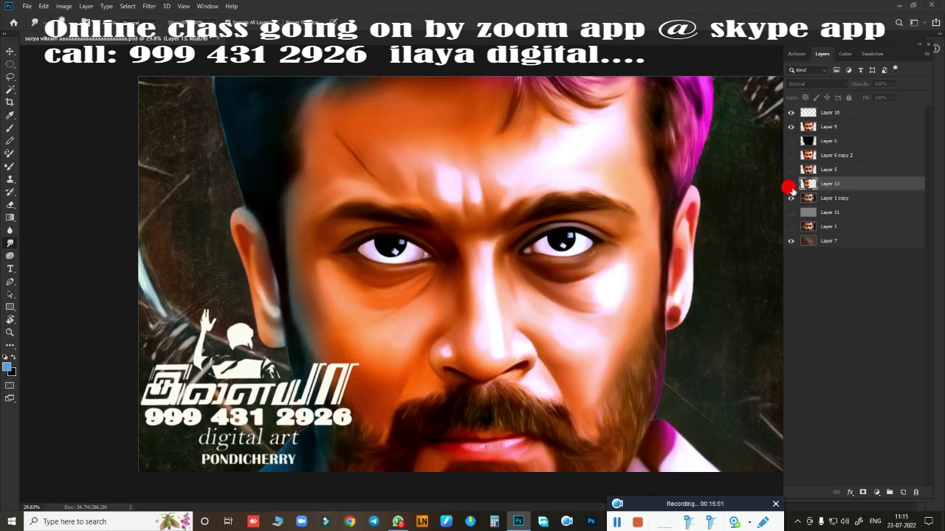
click(790, 127)
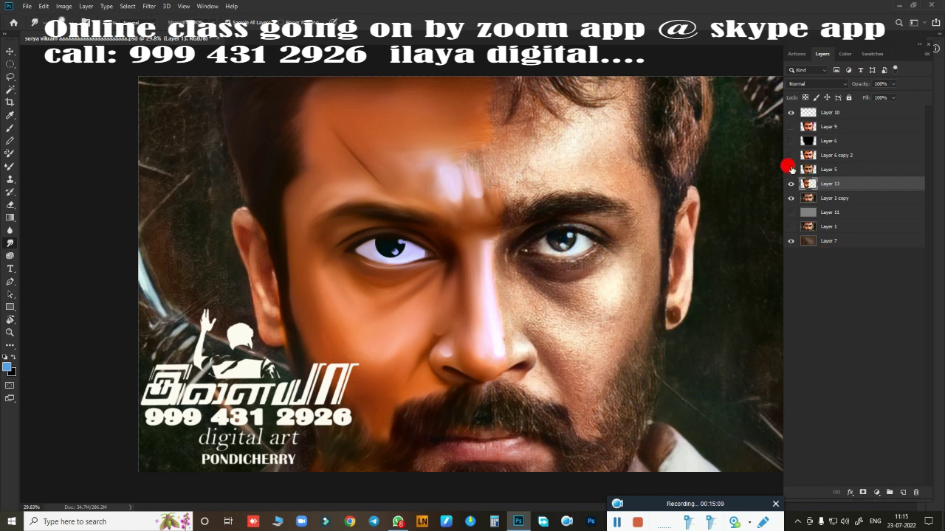
click(790, 170)
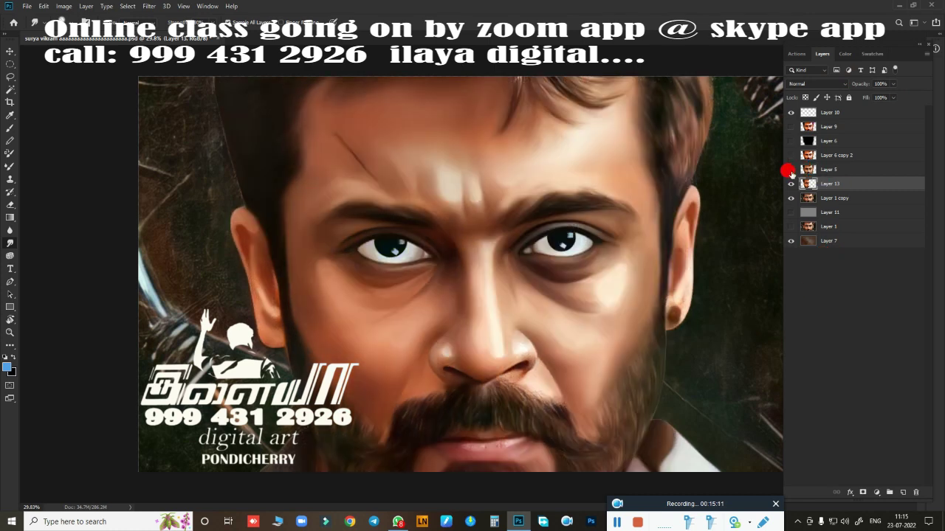
click(790, 155)
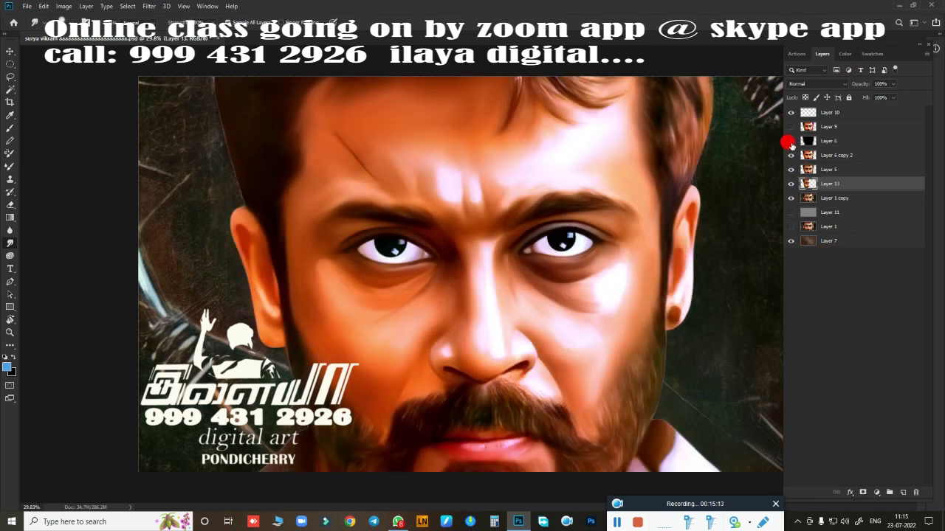